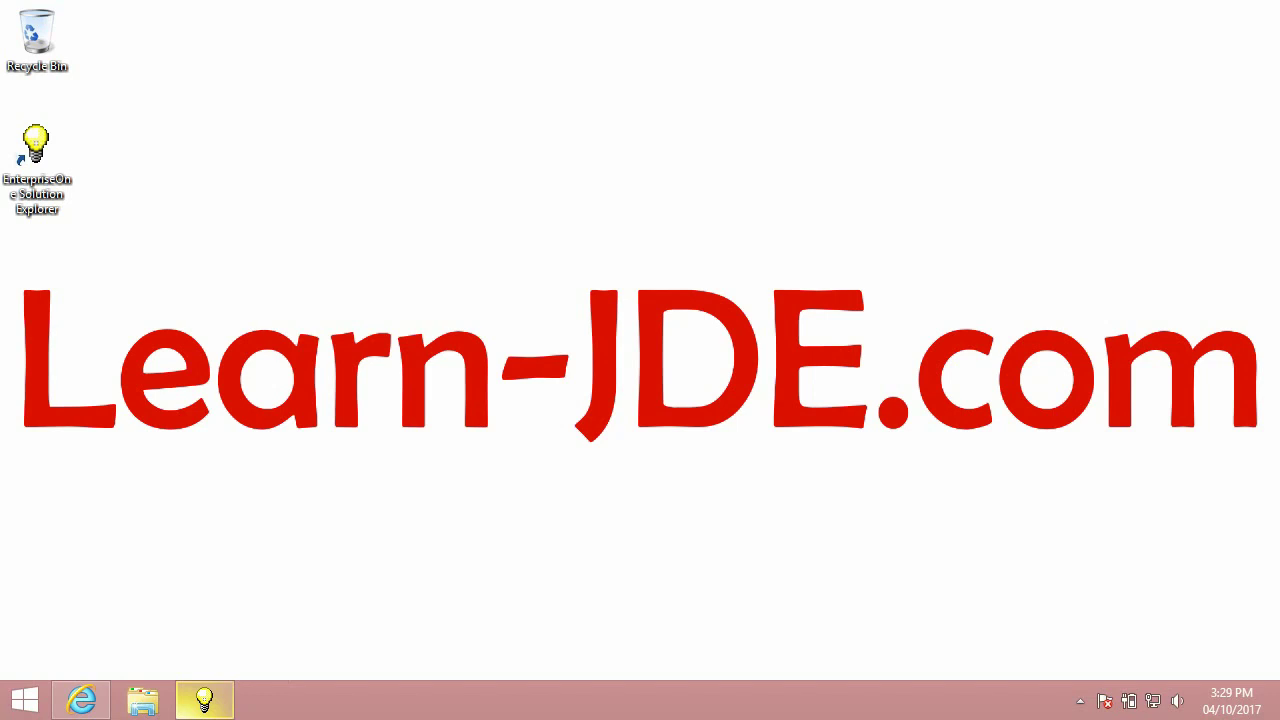
Step: Restore the JD Edwards EnterpriseOne browser window from the Internet Explorer taskbar button
left_click(82, 700)
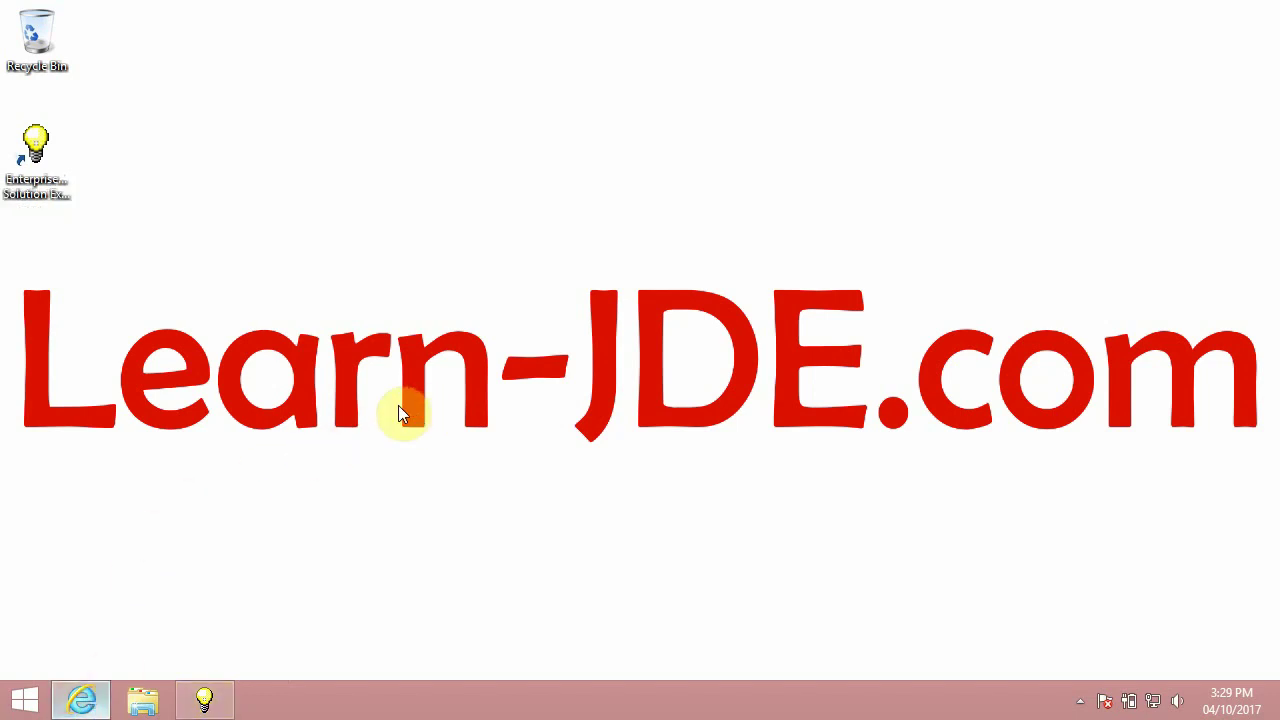
left_click(86, 703)
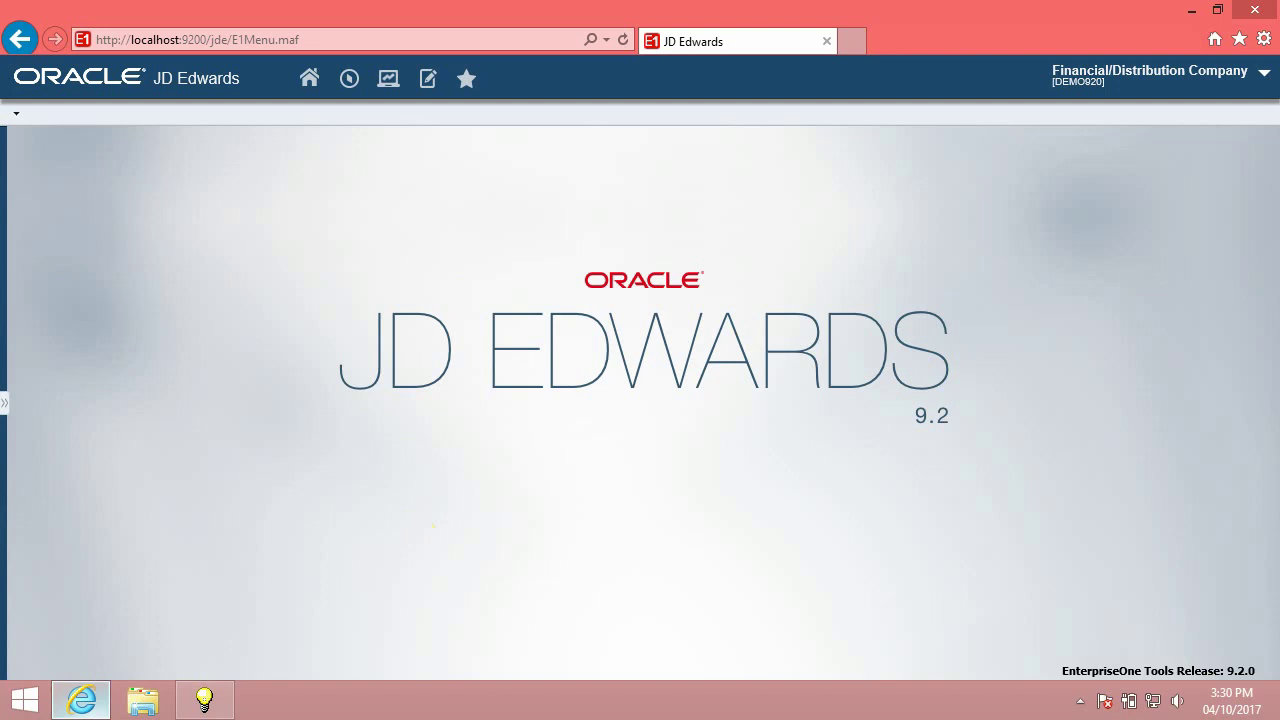
Step: Launch Work With Addresses through the Navigator fast path P01012
left_click(351, 82)
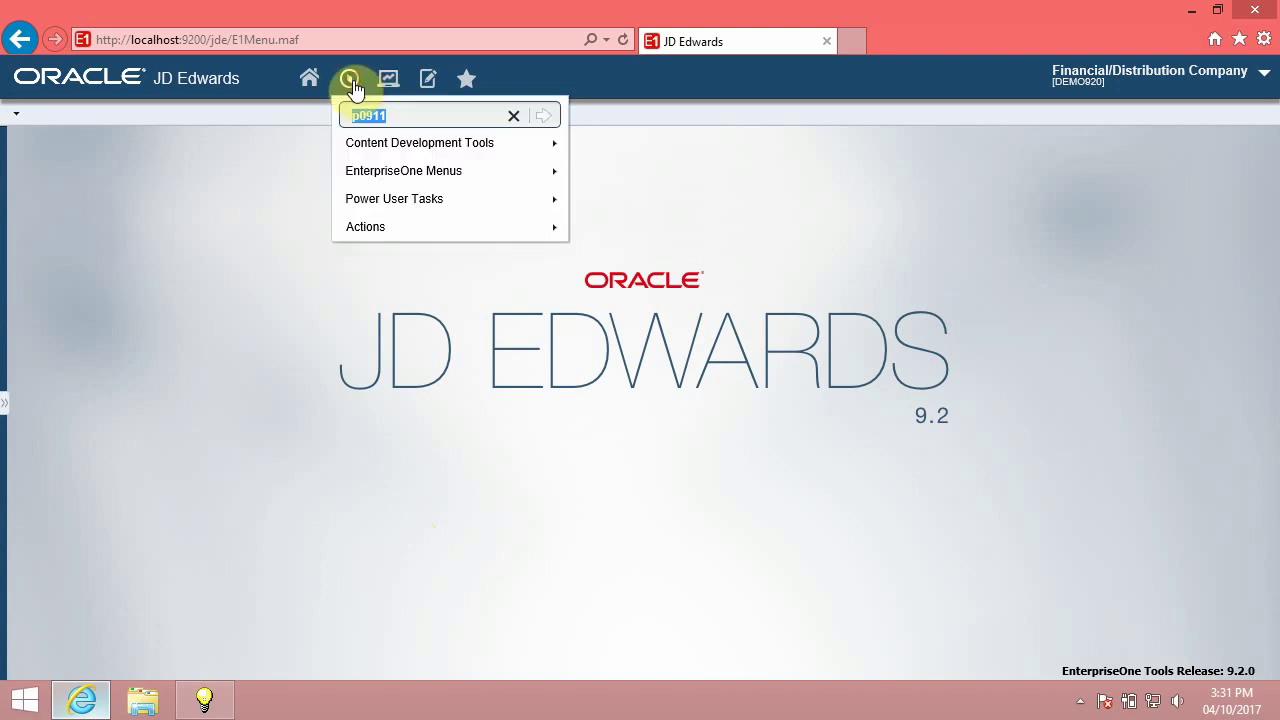
type("p0")
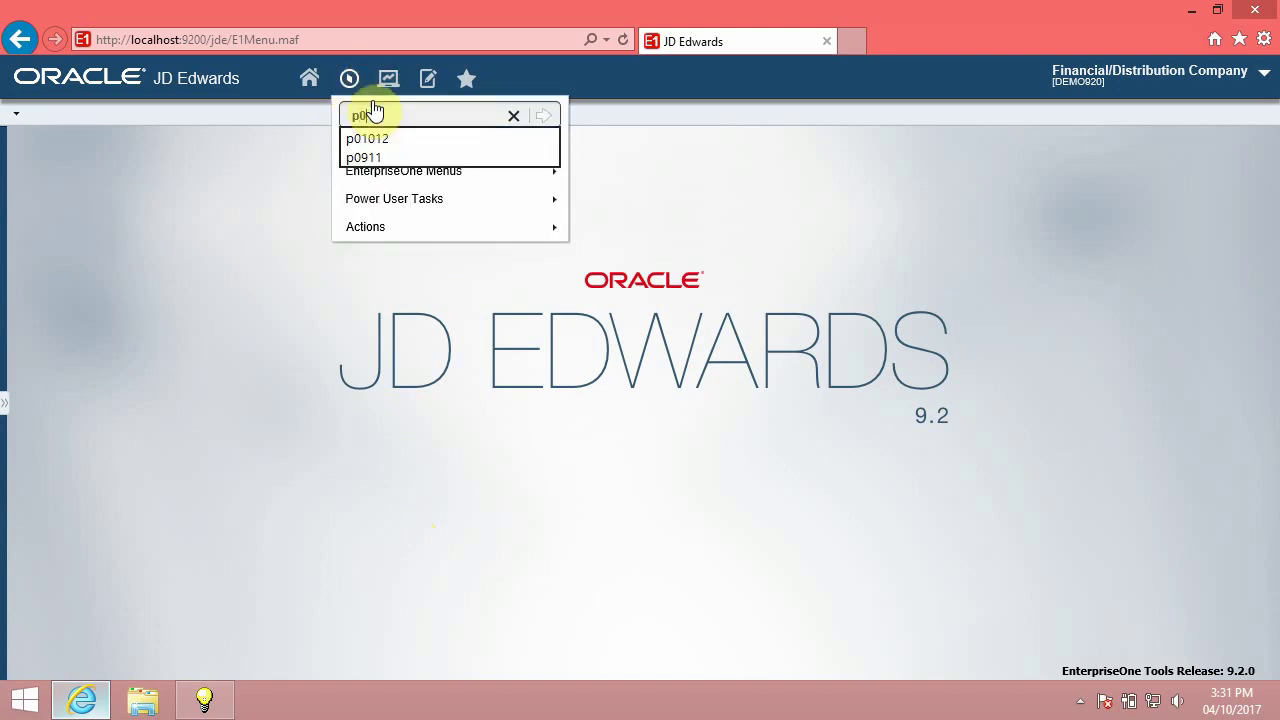
type("1012")
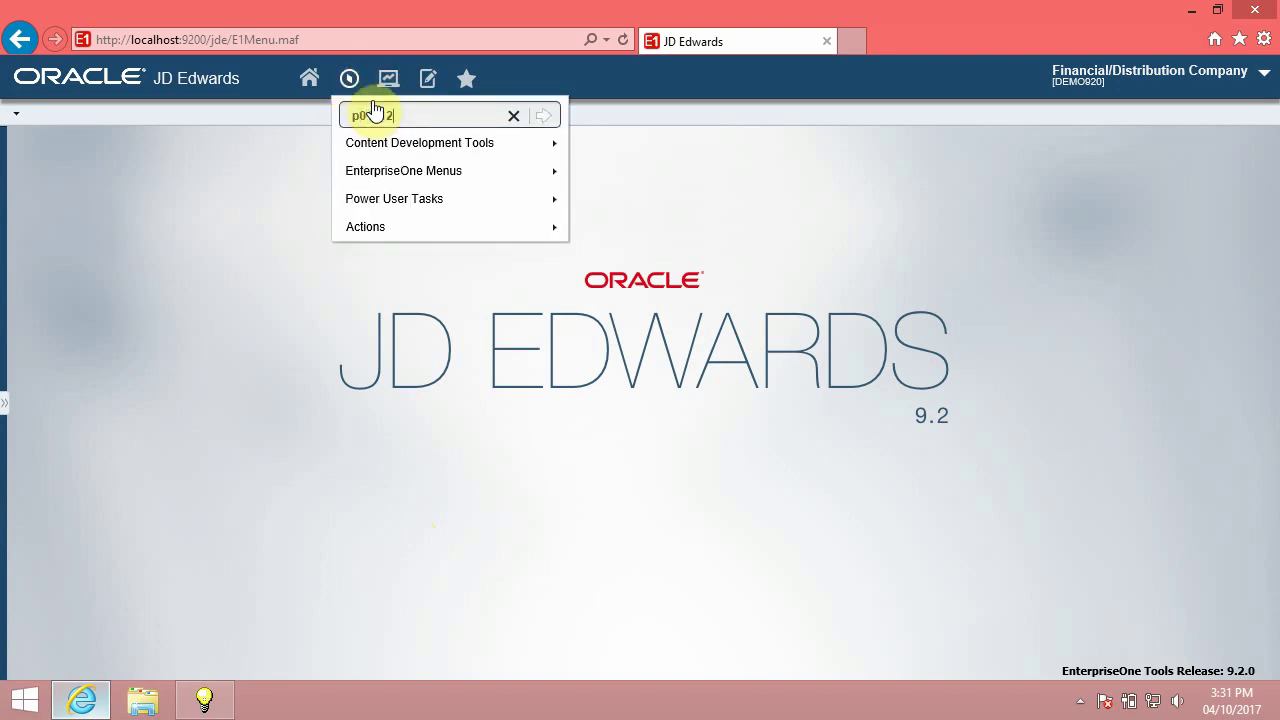
key("Return")
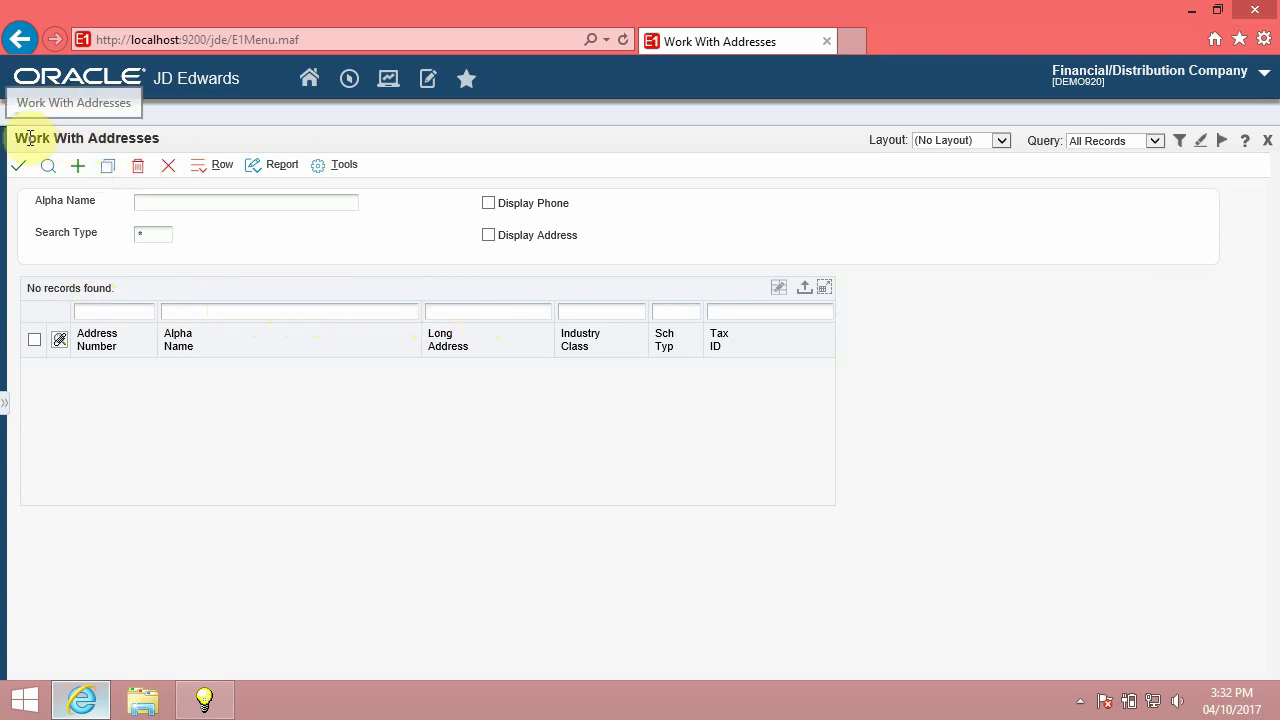
Step: Explore the form title, Address Number and Tax ID filters, and toggle the Query Manager panel
left_click_drag(14, 140, 84, 140)
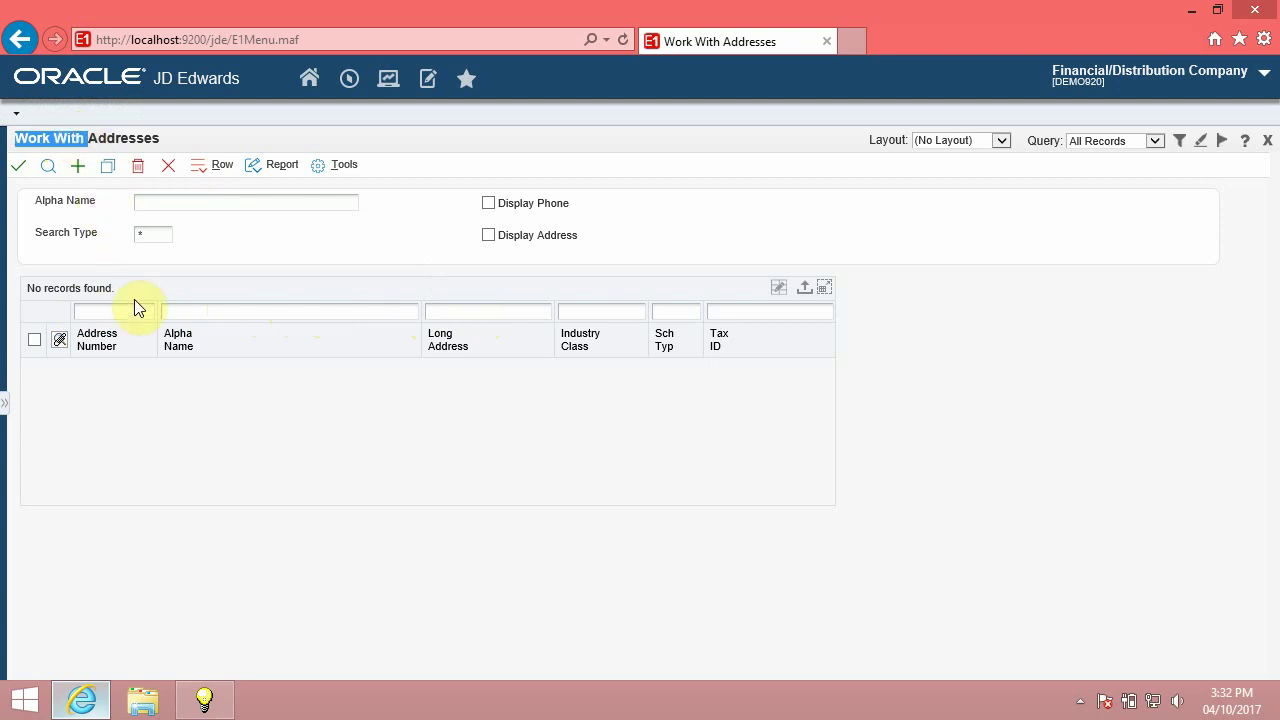
double_click(118, 140)
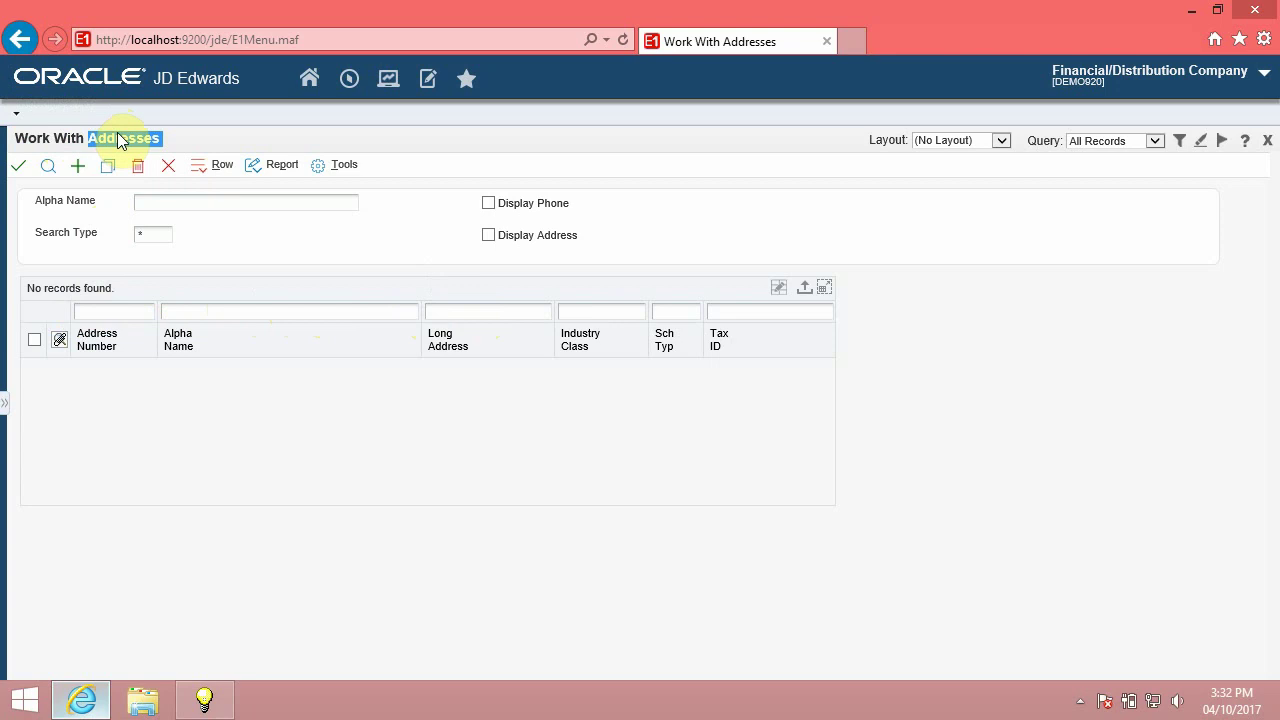
left_click(103, 311)
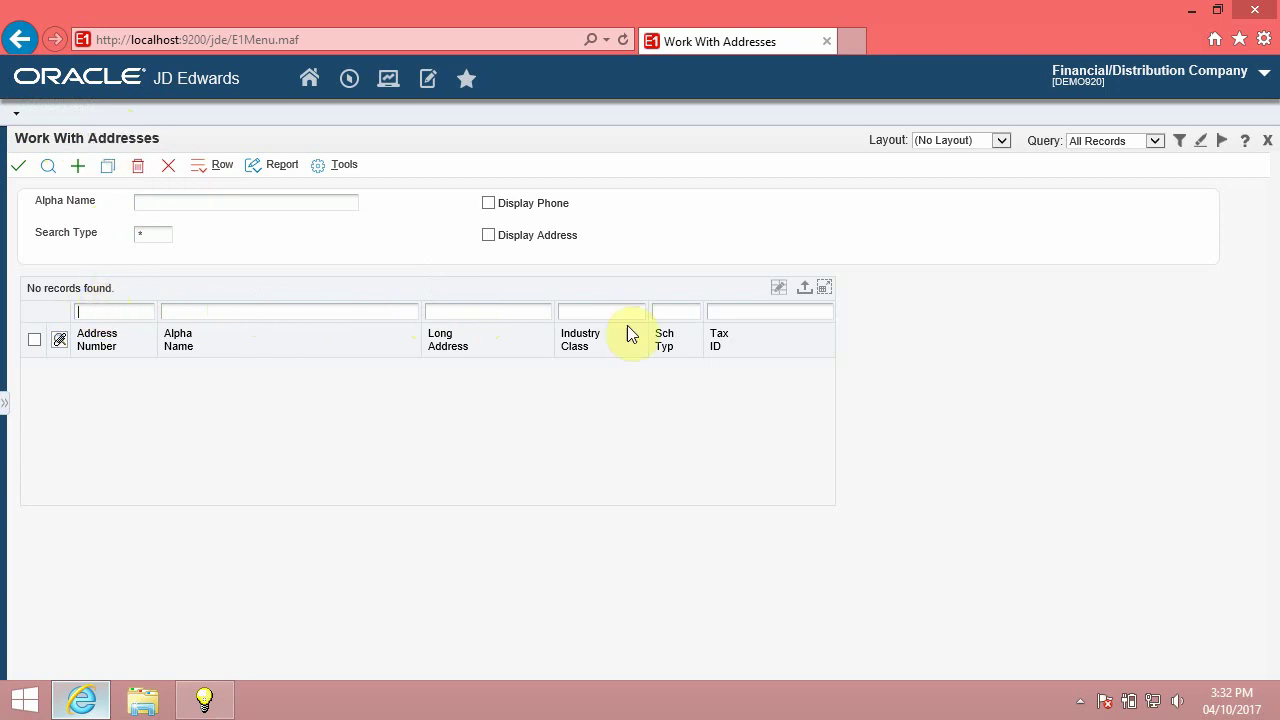
left_click(785, 312)
left_click(114, 313)
left_click(1179, 140)
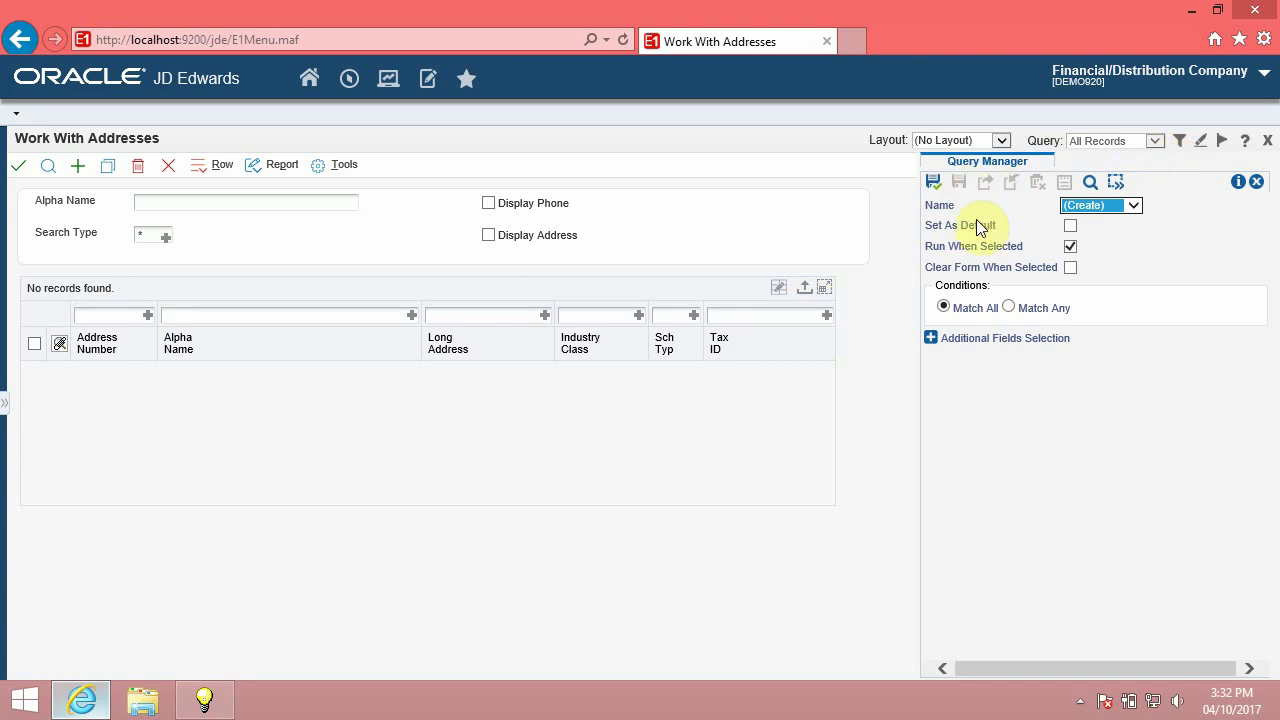
left_click(1179, 140)
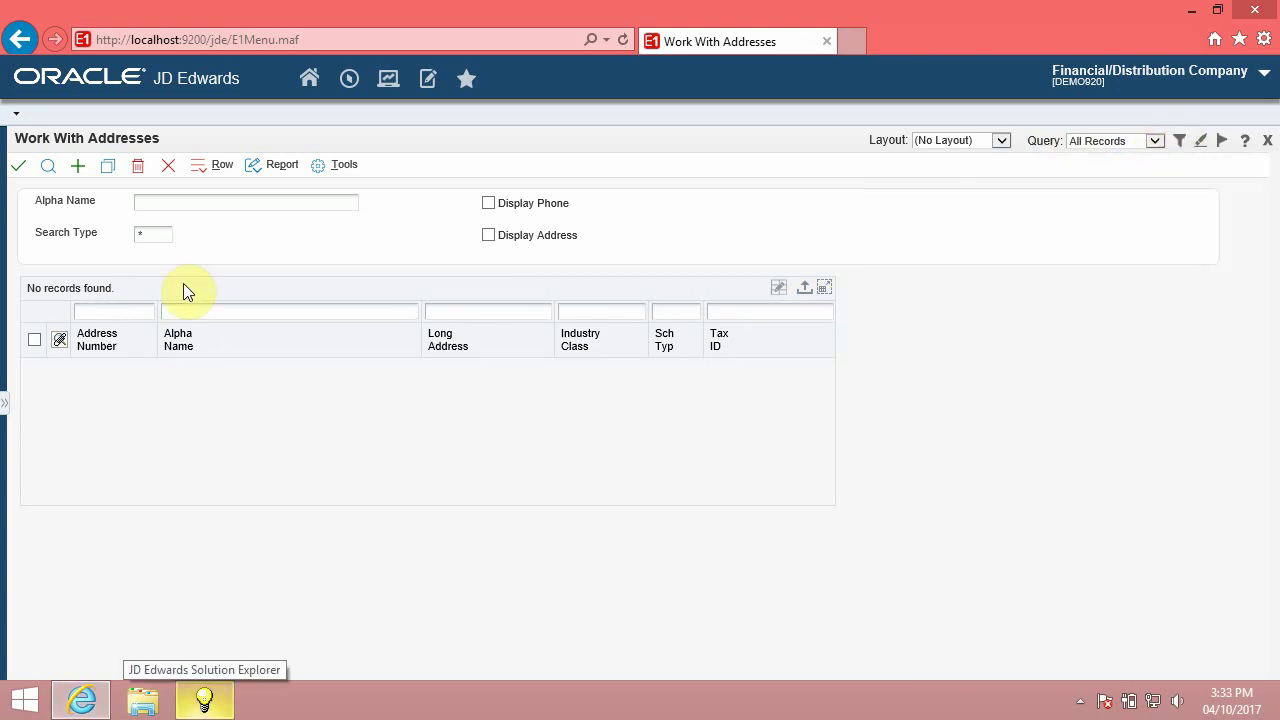
Step: Set Search Type to Customers by filtering the code lookup to C
left_click(158, 230)
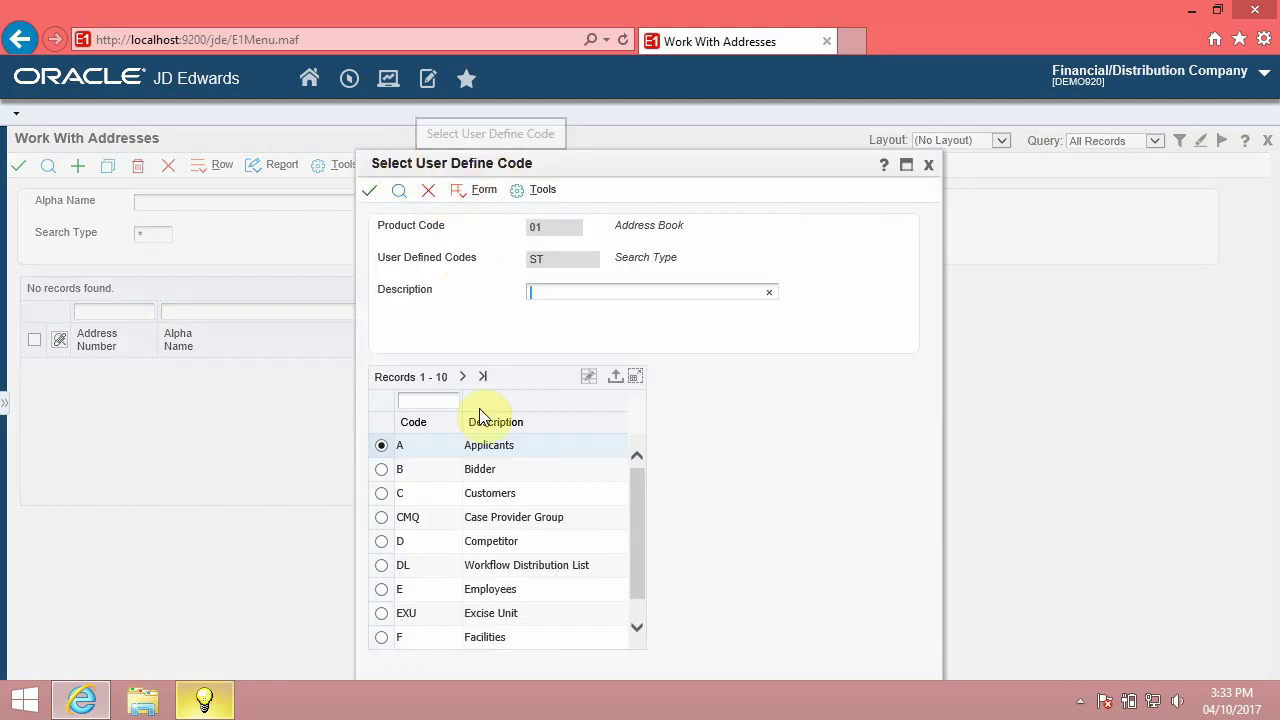
left_click(381, 492)
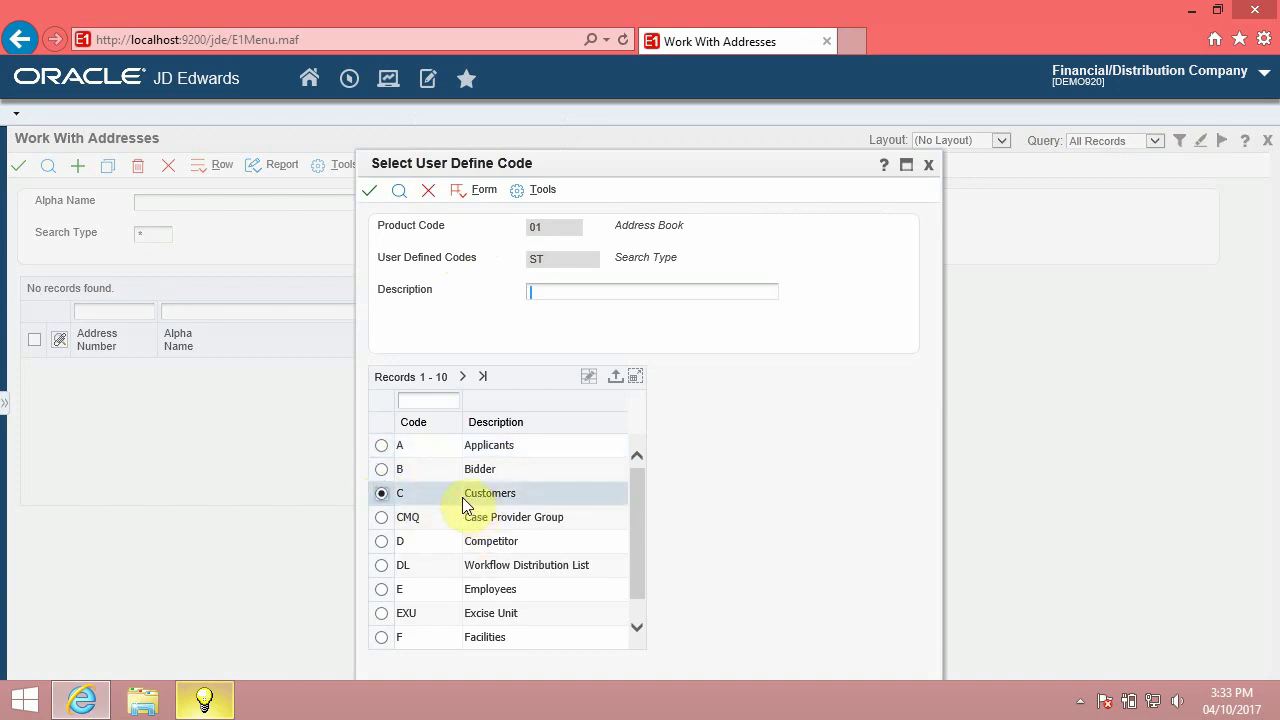
left_click(421, 402)
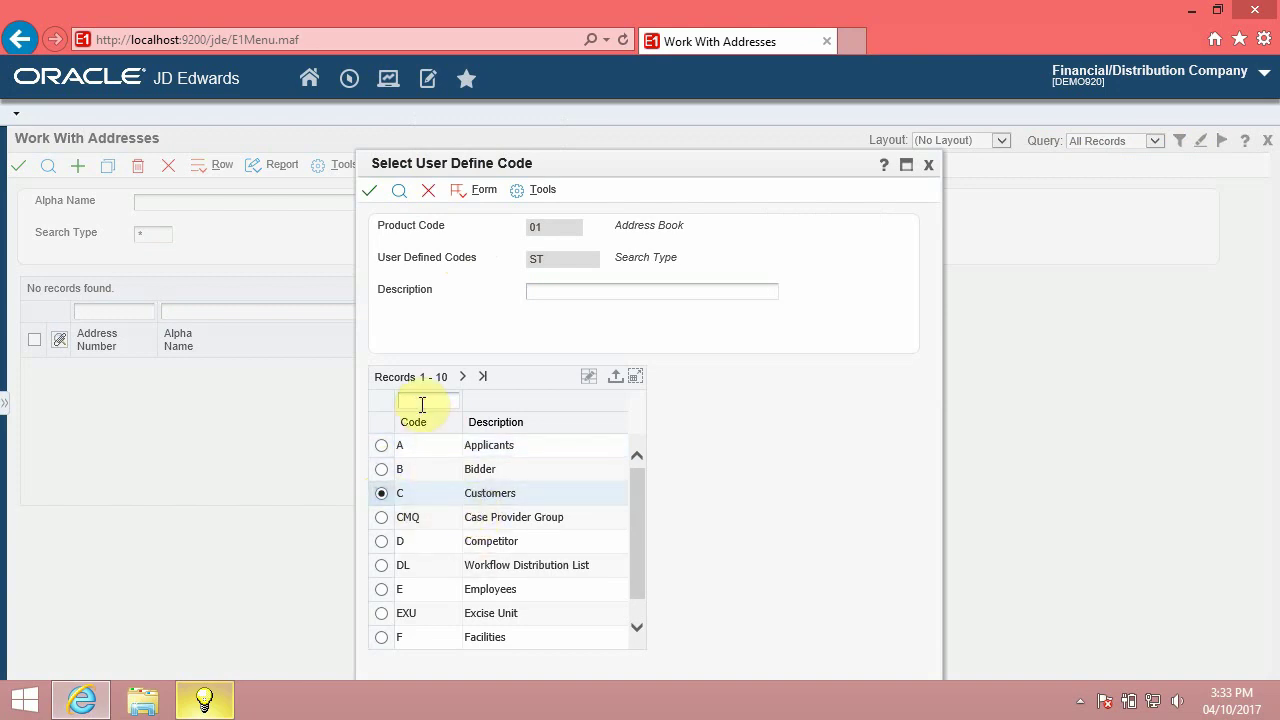
type("c")
left_click(400, 194)
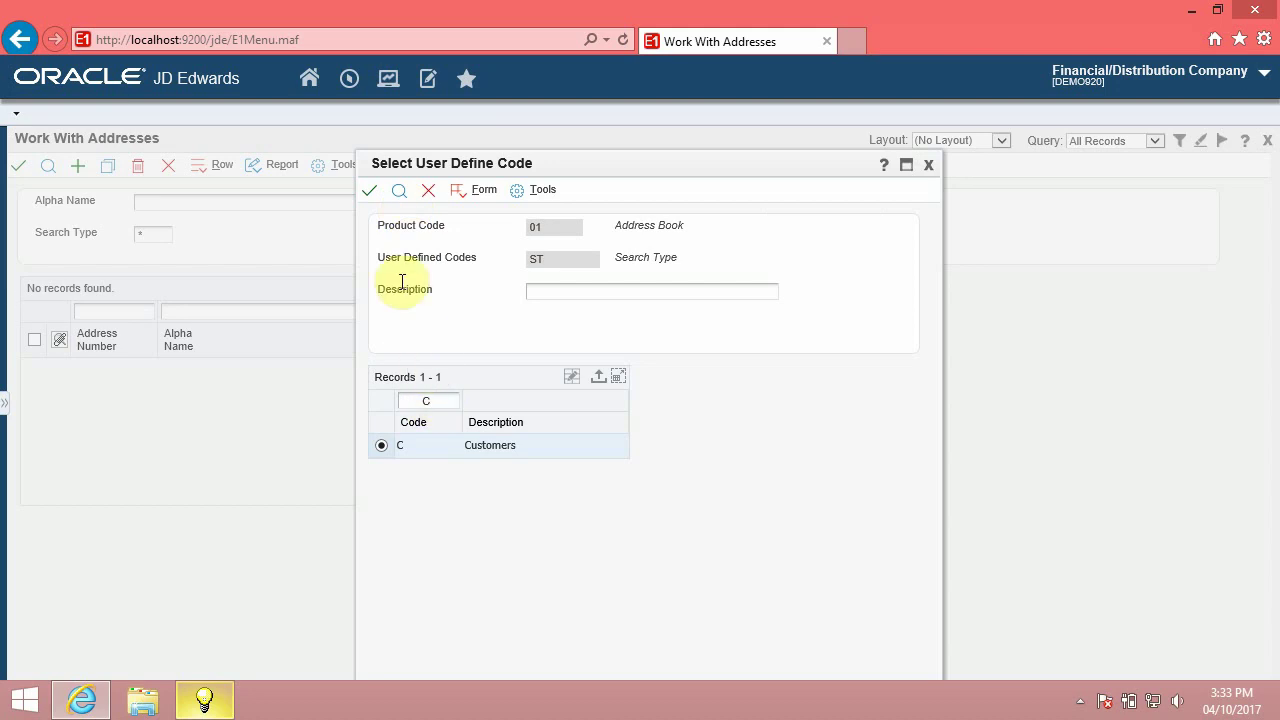
left_click(370, 194)
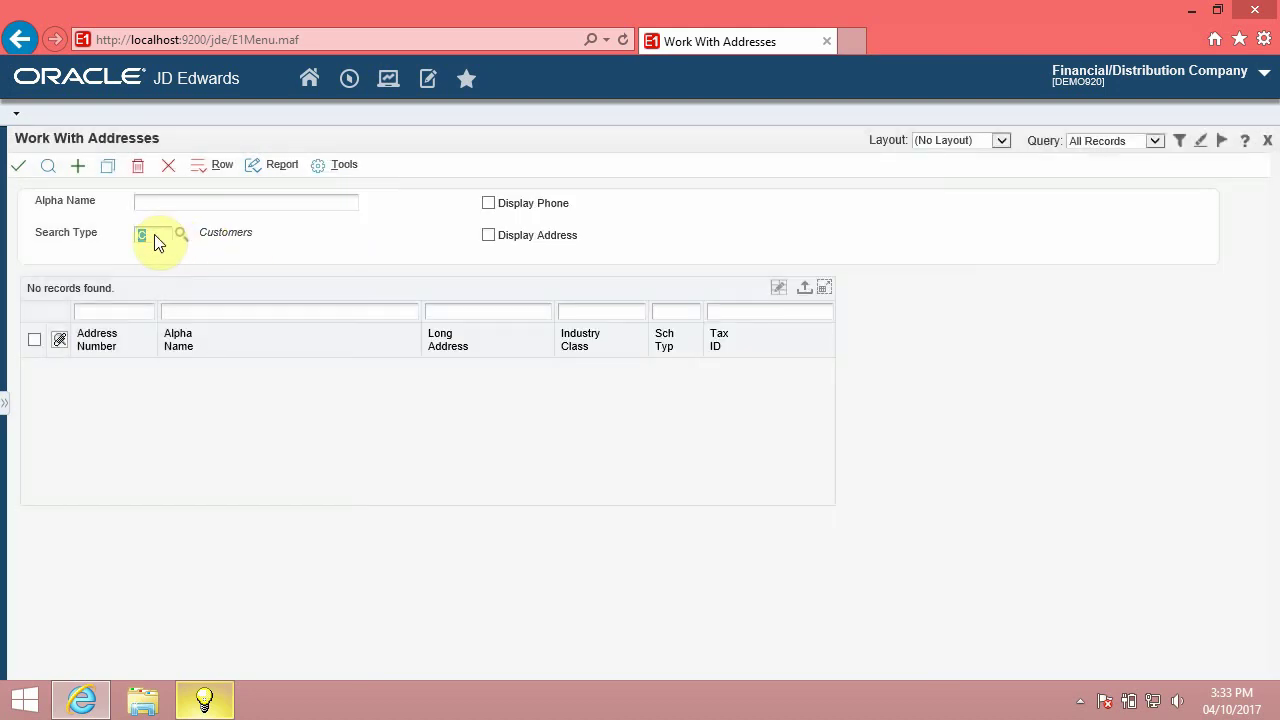
Step: Reopen the Search Type lookup, filter by code A then C, and cancel without choosing
left_click(144, 235)
left_click(180, 232)
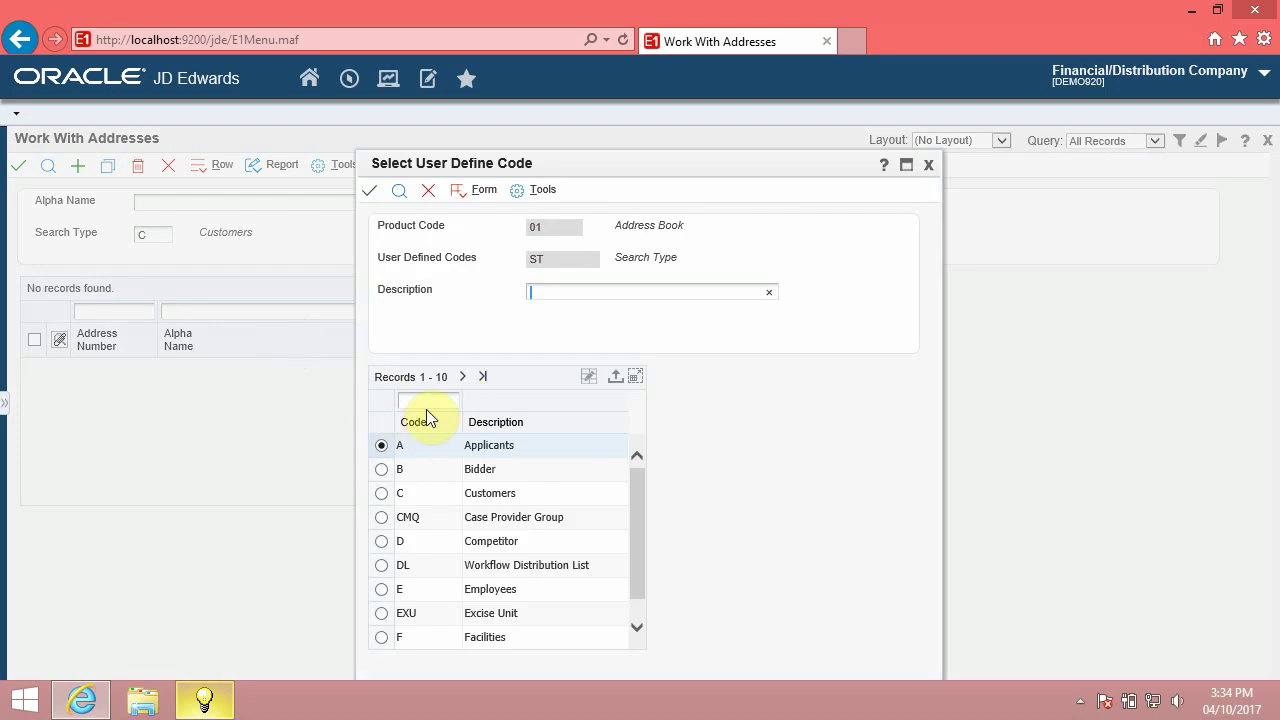
left_click(431, 400)
type("a")
left_click(399, 190)
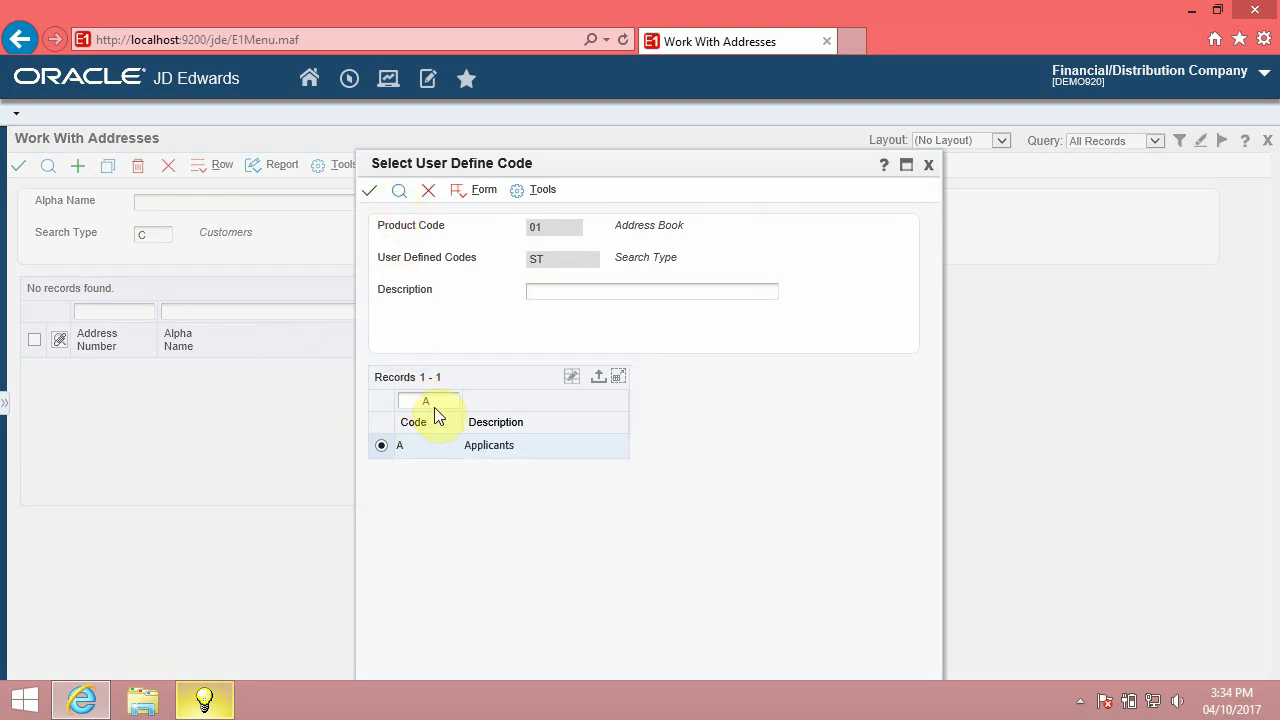
left_click_drag(436, 402, 376, 399)
type("c")
left_click(399, 190)
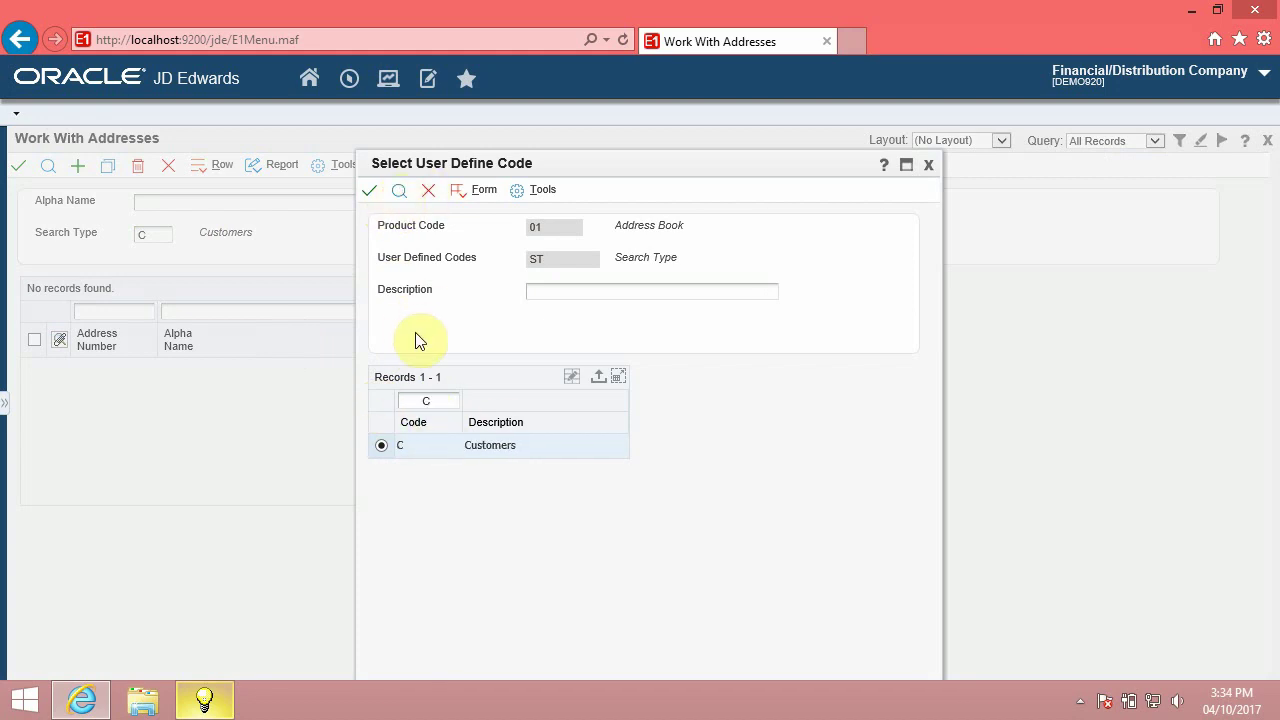
double_click(430, 401)
left_click(430, 192)
Step: Close Work With Addresses and launch Customer Service Inquiry (P4210) from the Navigator
left_click(167, 165)
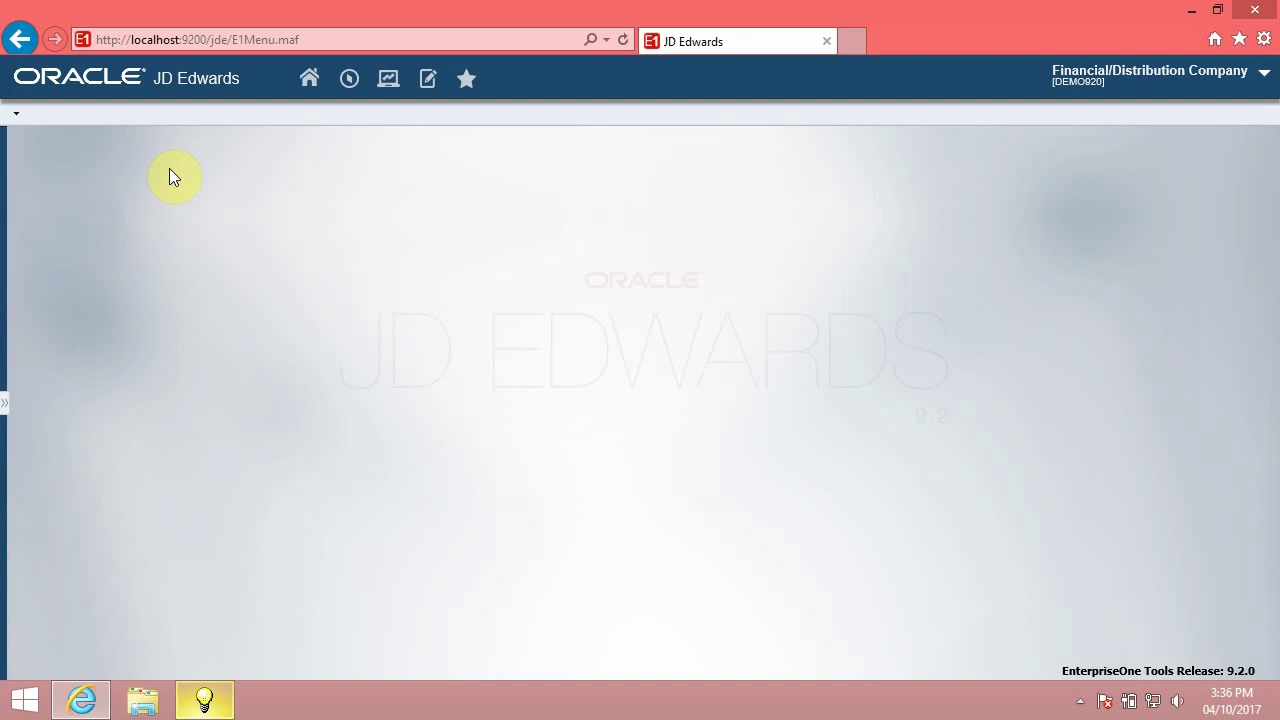
left_click(349, 80)
left_click(546, 118)
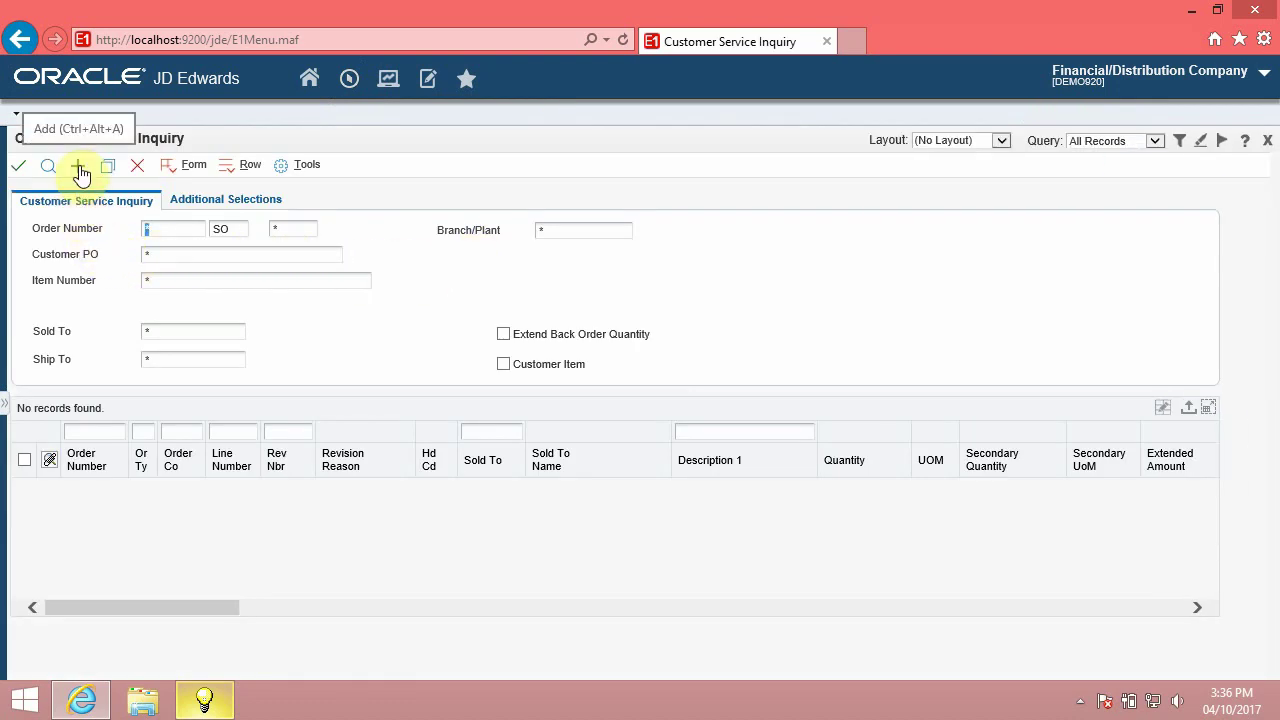
Step: Preview the new Sales Order Detail Revisions form's Order Number and Sold To fields, then cancel
left_click(80, 172)
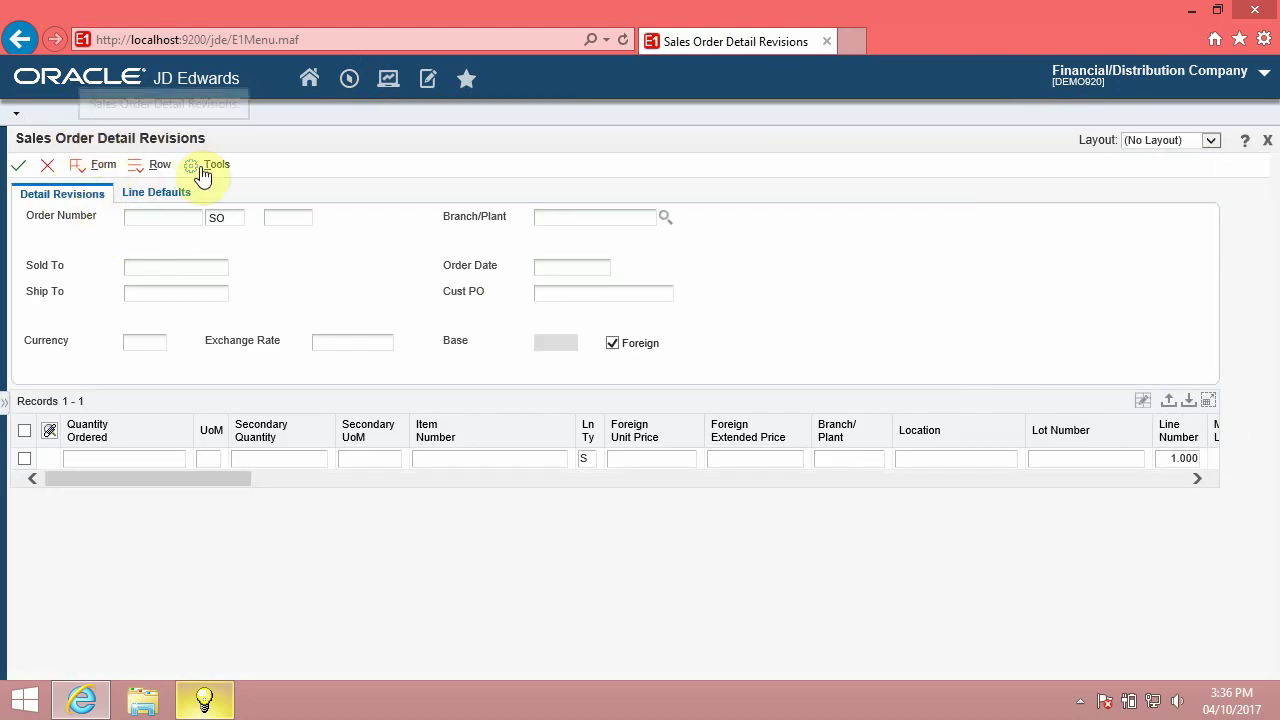
left_click(160, 219)
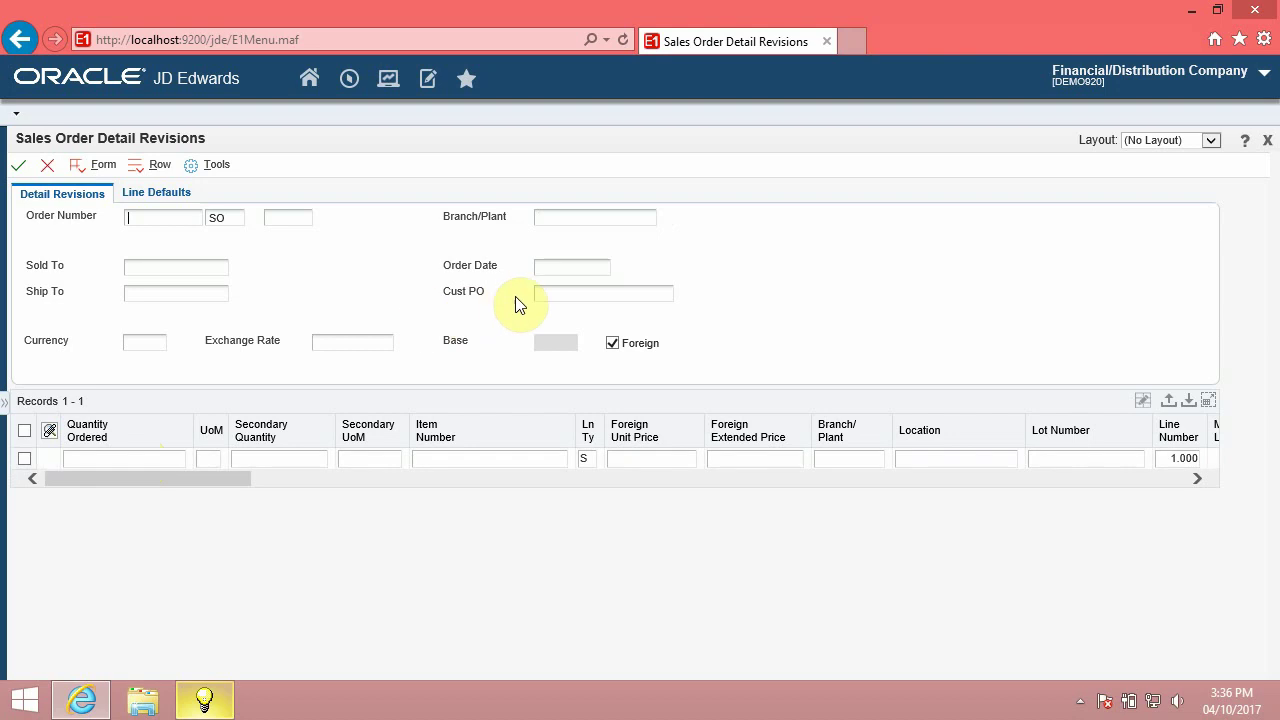
left_click(183, 272)
left_click(47, 165)
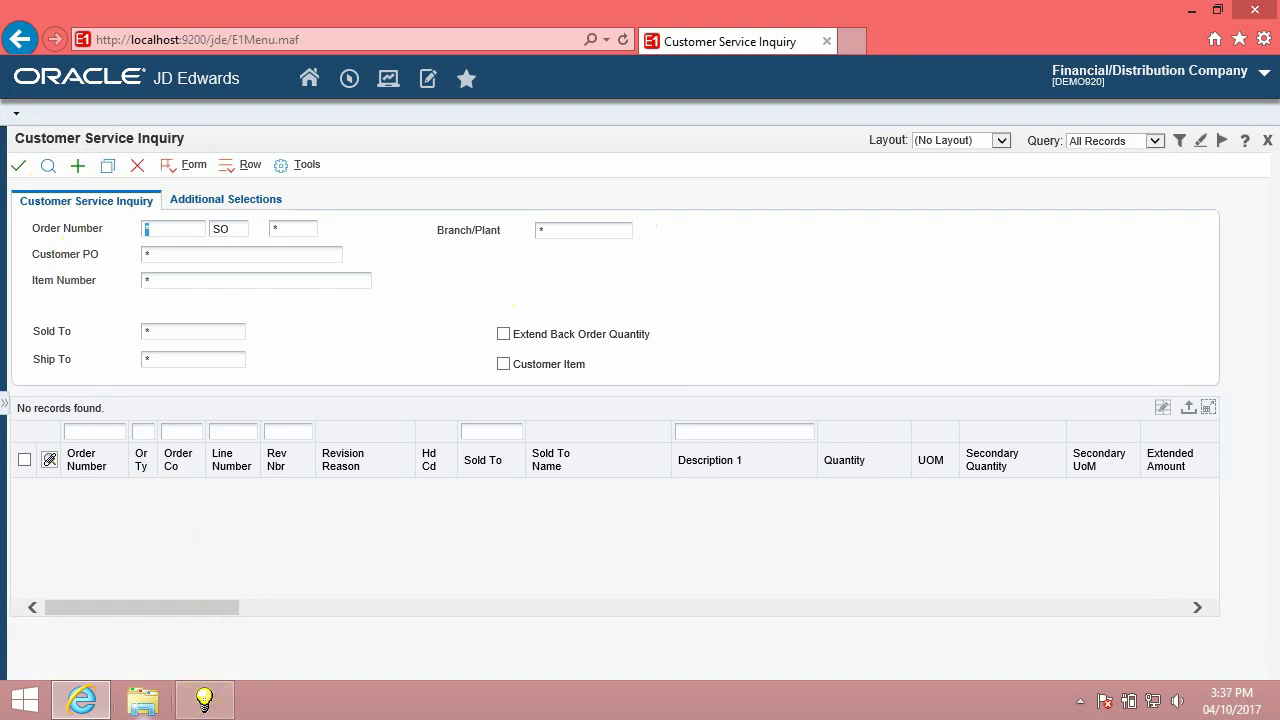
Step: List the order lines and open SO Detail Revision for order 2401 from the first row
left_click(52, 170)
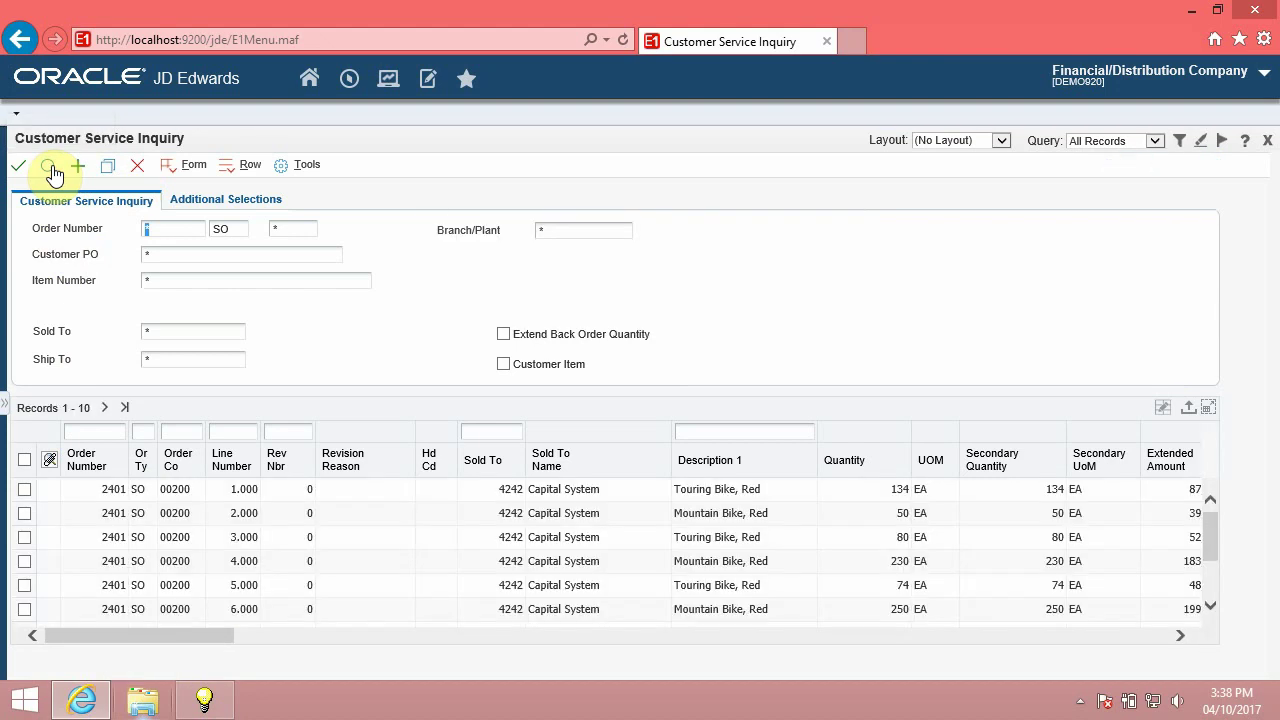
right_click(25, 489)
mouse_move(110, 628)
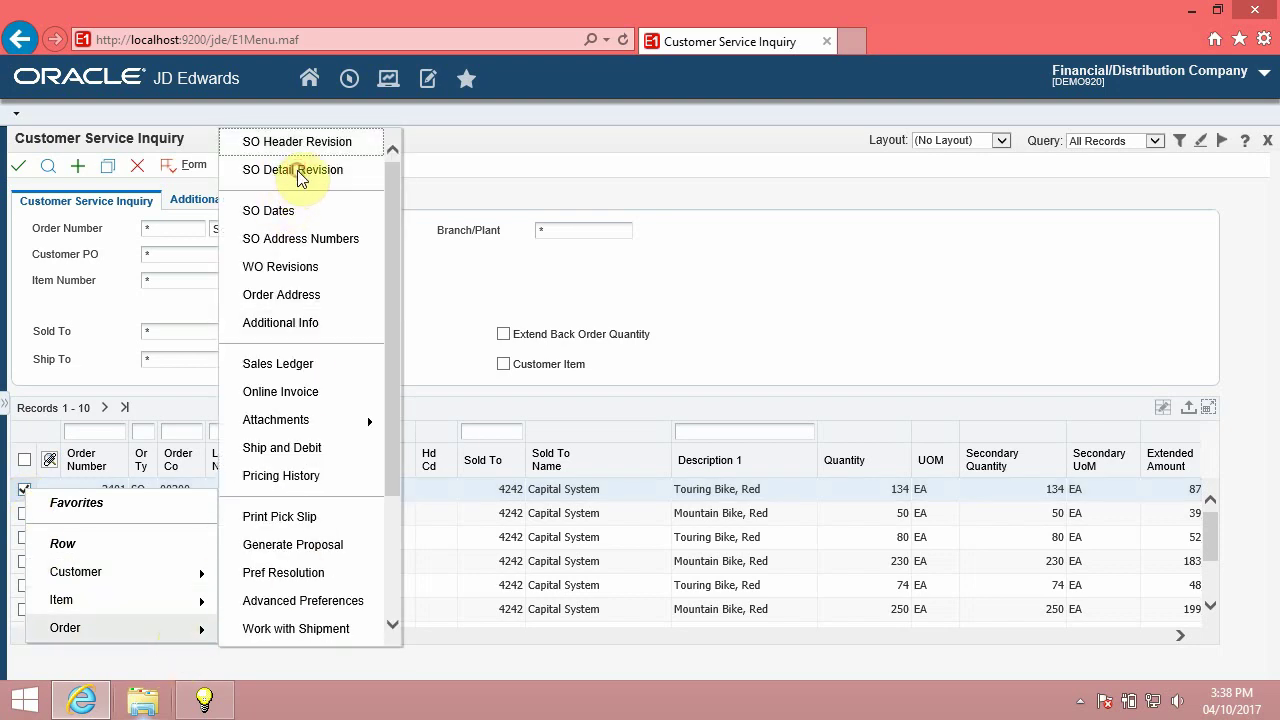
left_click(298, 172)
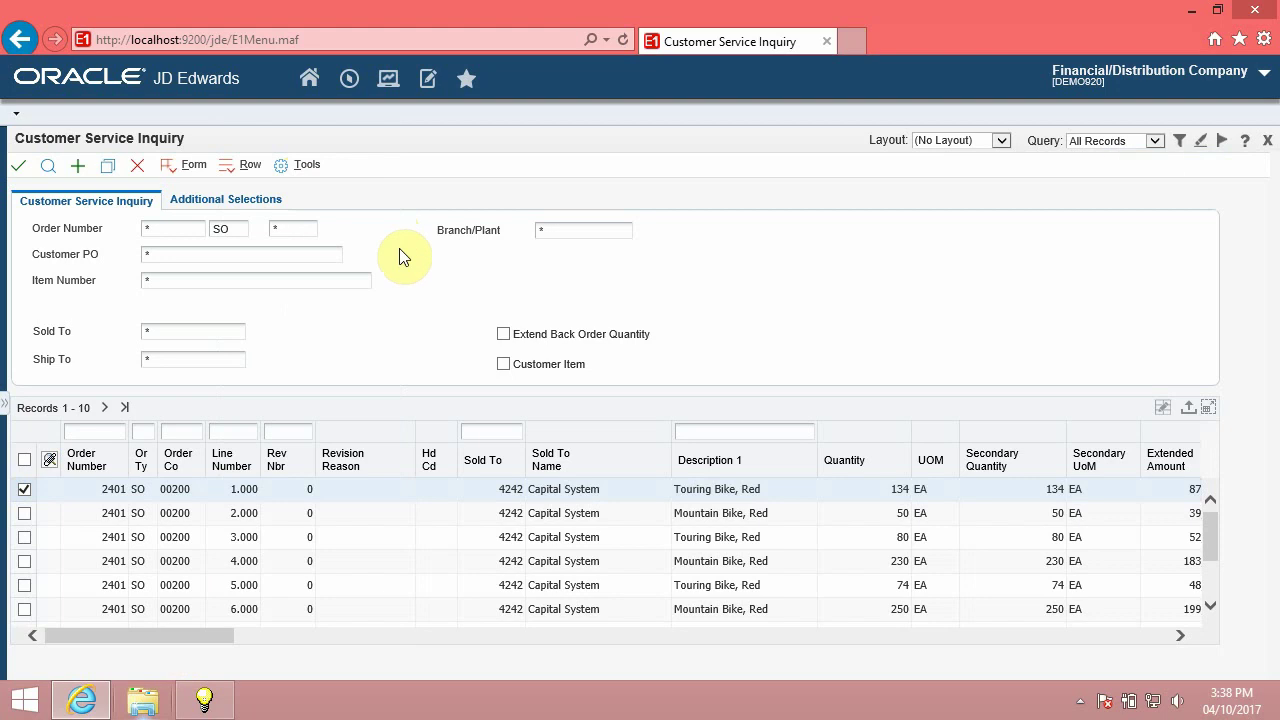
double_click(32, 494)
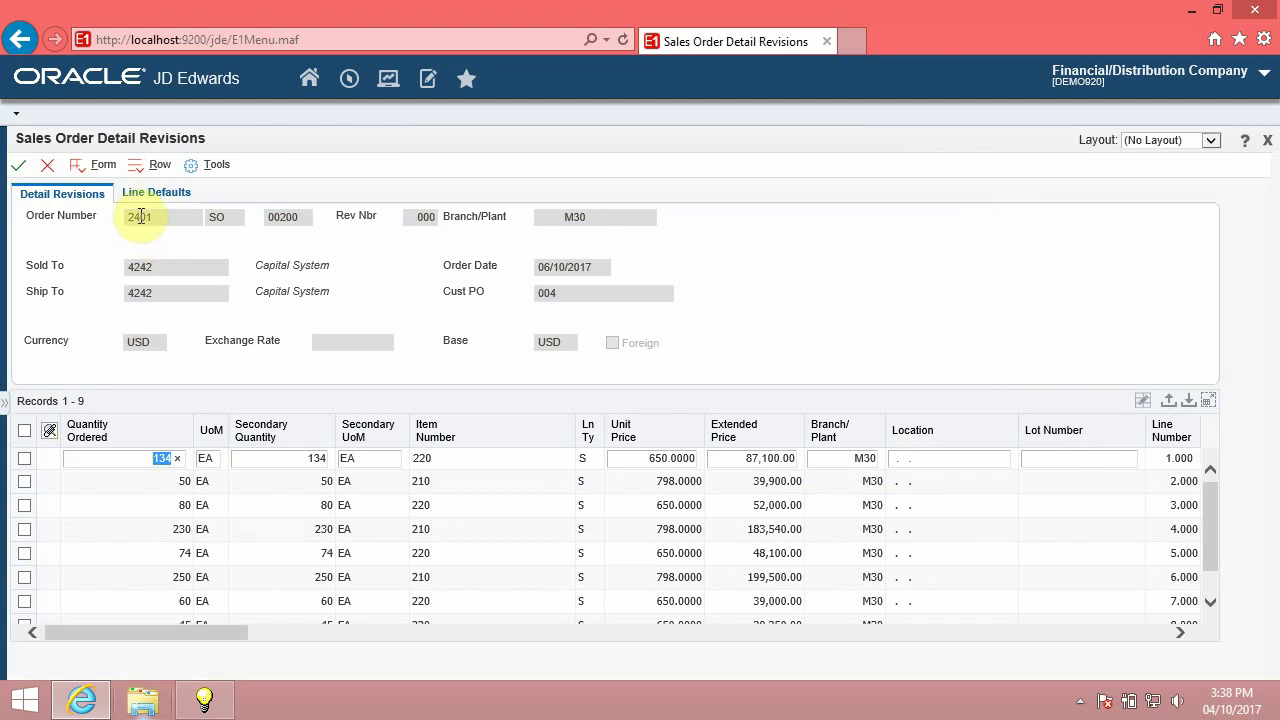
Step: Review order 2401's second line and its Line Defaults tab
left_click(166, 491)
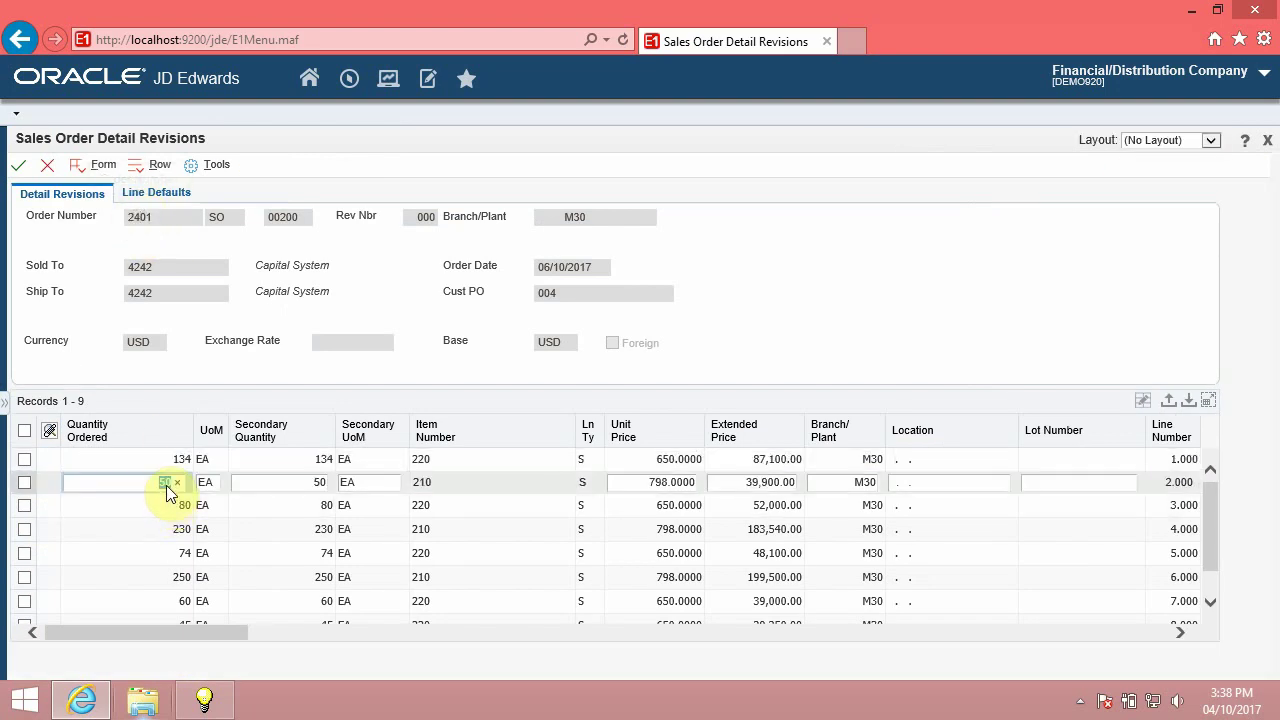
left_click(150, 192)
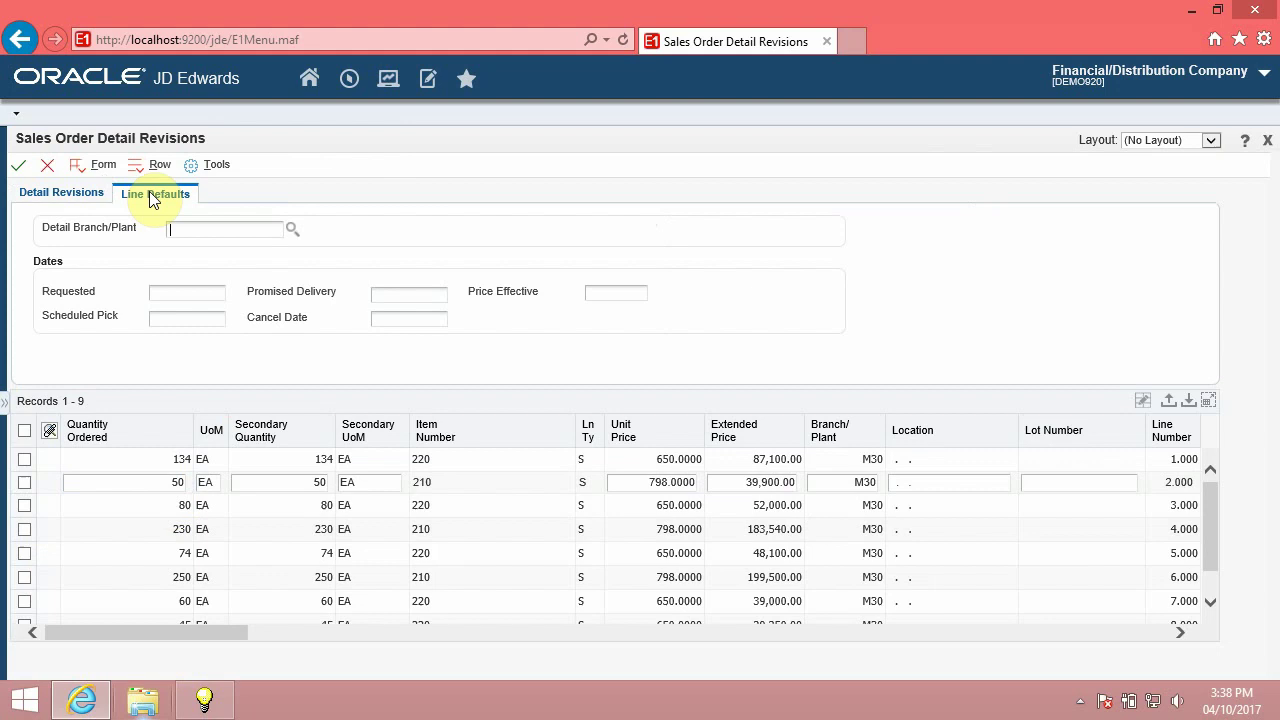
left_click(89, 202)
left_click(76, 200)
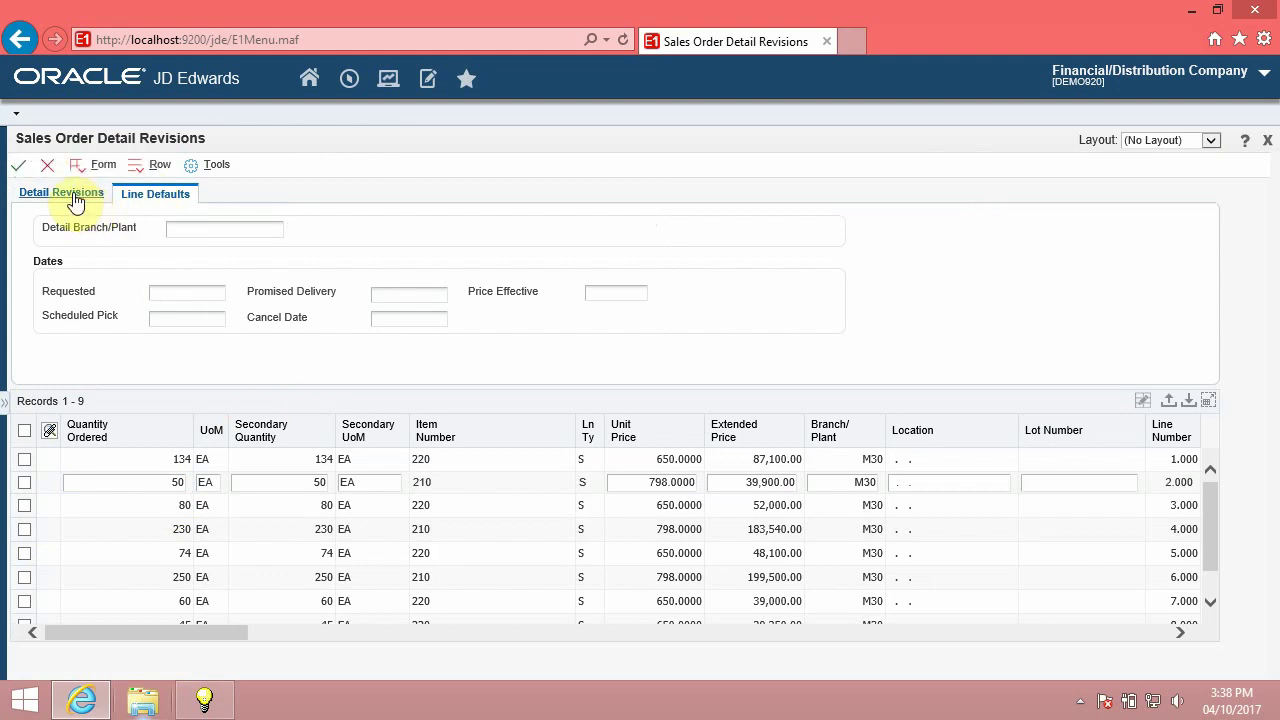
Step: Check the third and fourth lines' quantities and price, then cancel and close the inquiry
left_click(311, 505)
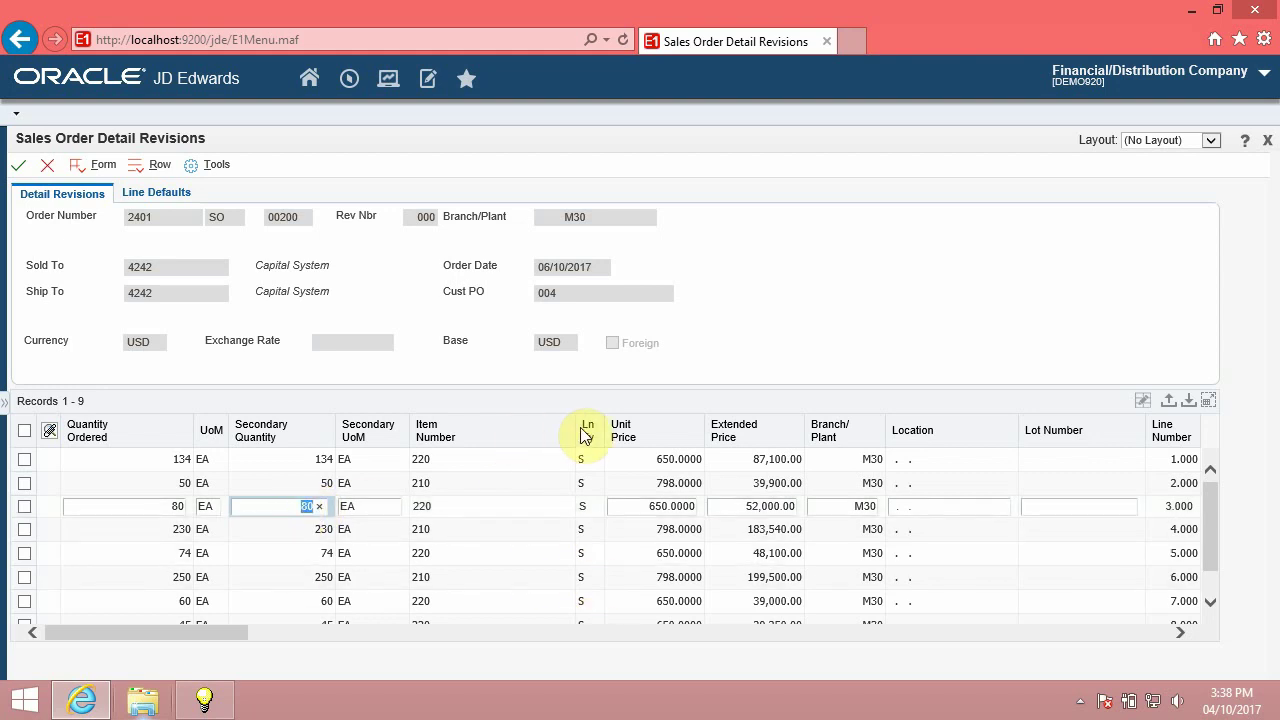
left_click(171, 529)
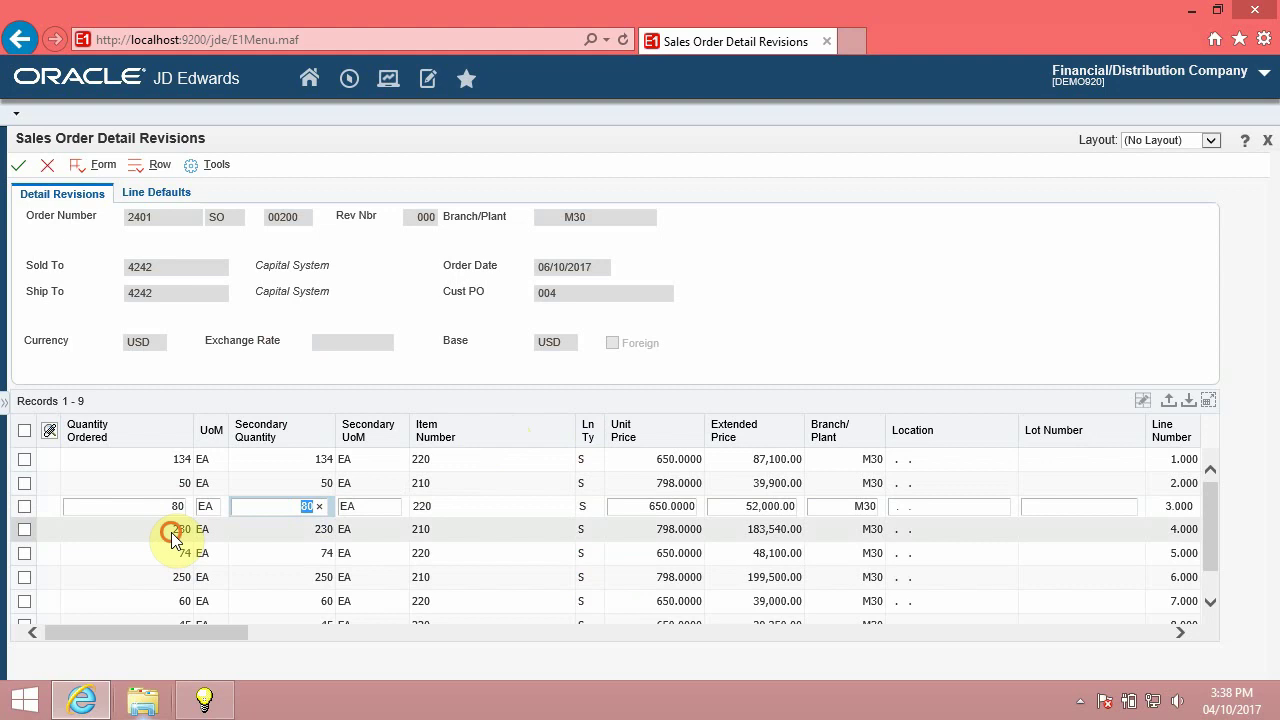
left_click(750, 530)
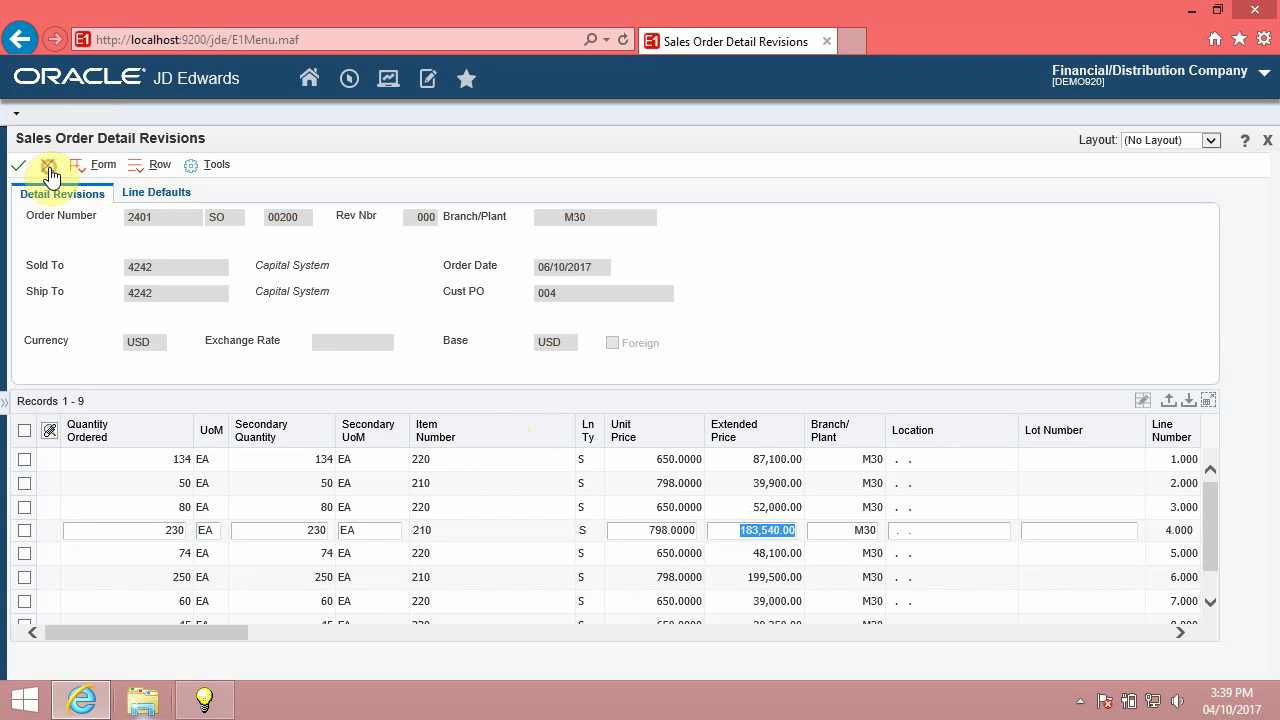
left_click(50, 174)
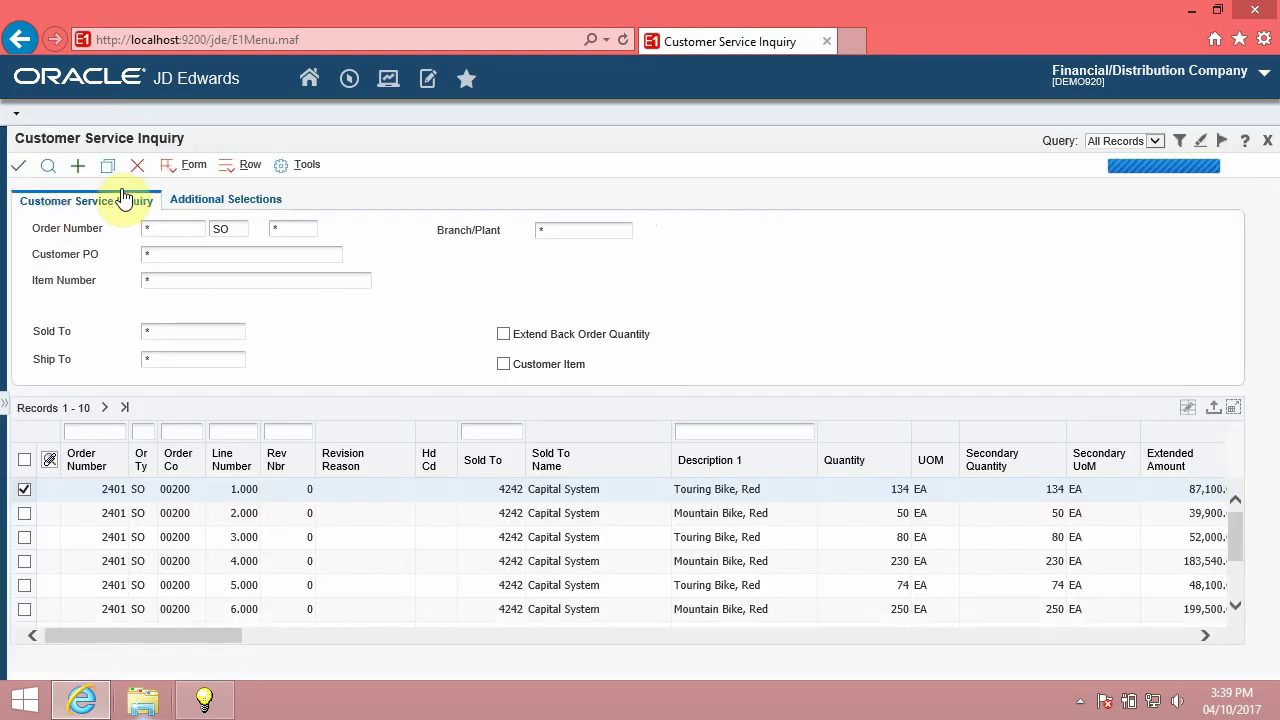
left_click(139, 170)
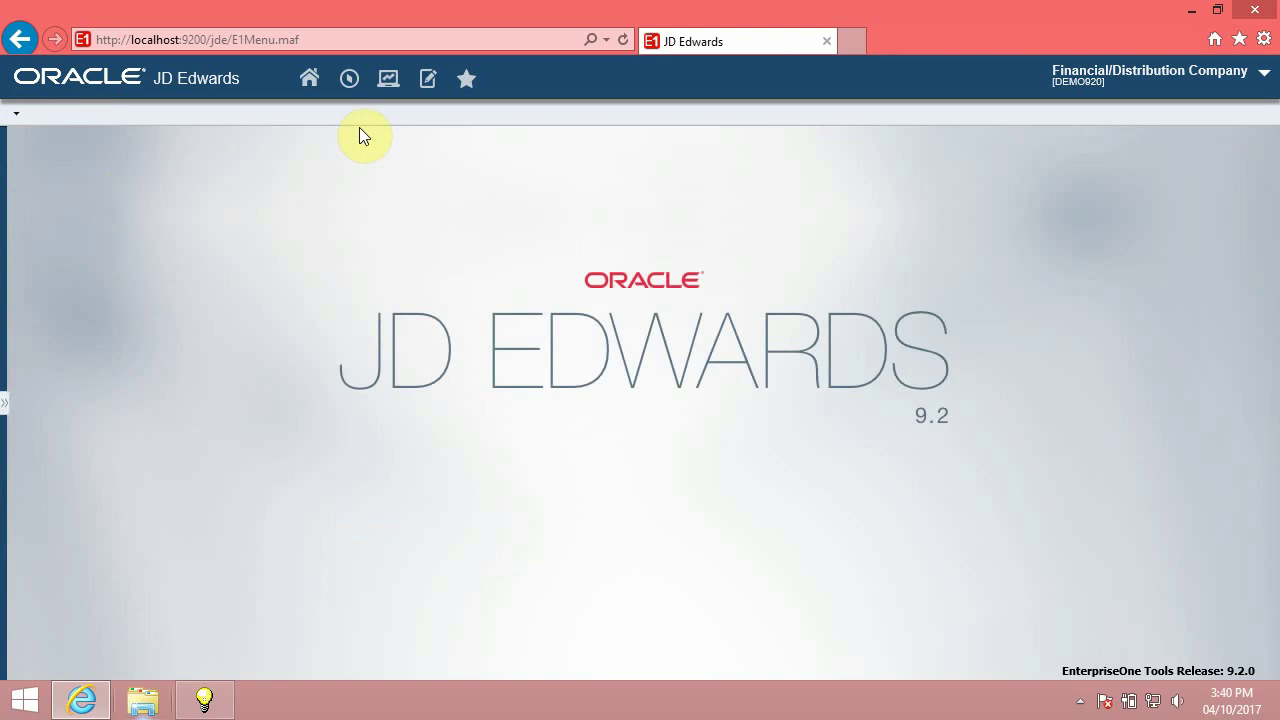
Step: Launch Work With Journal Entries (P0911) and list the batch type G journal entries
left_click(349, 78)
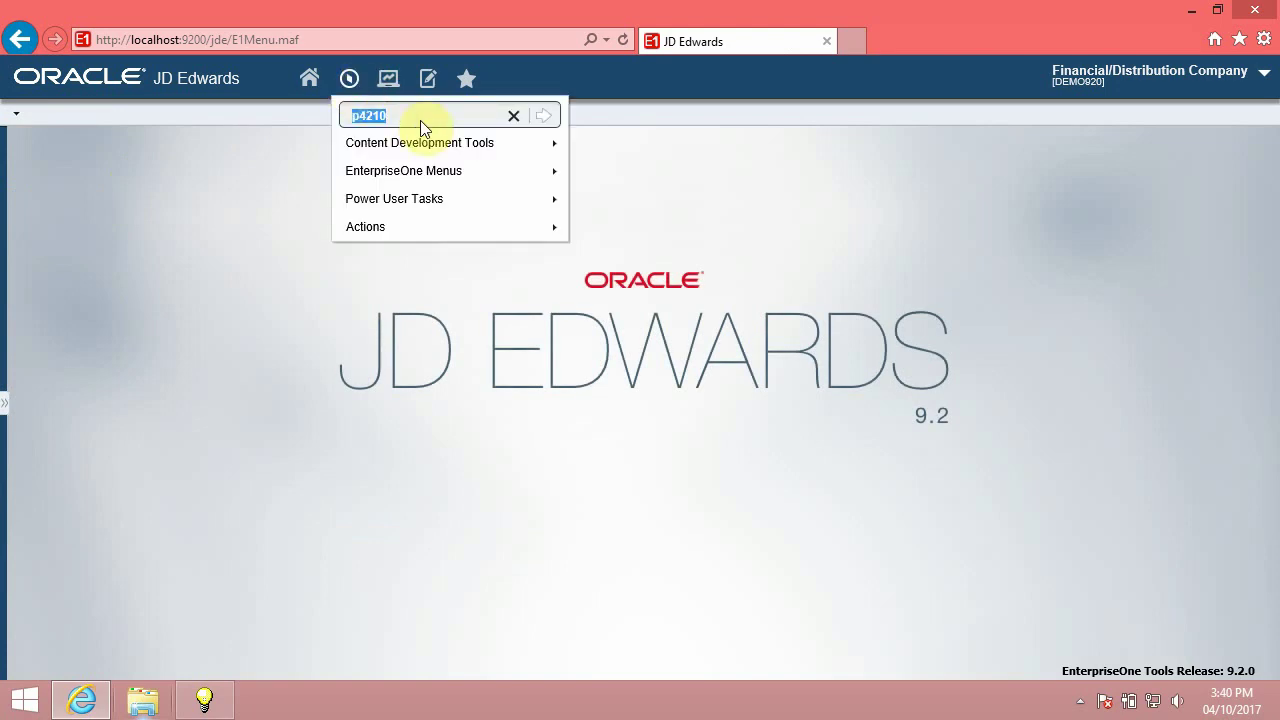
type("p09")
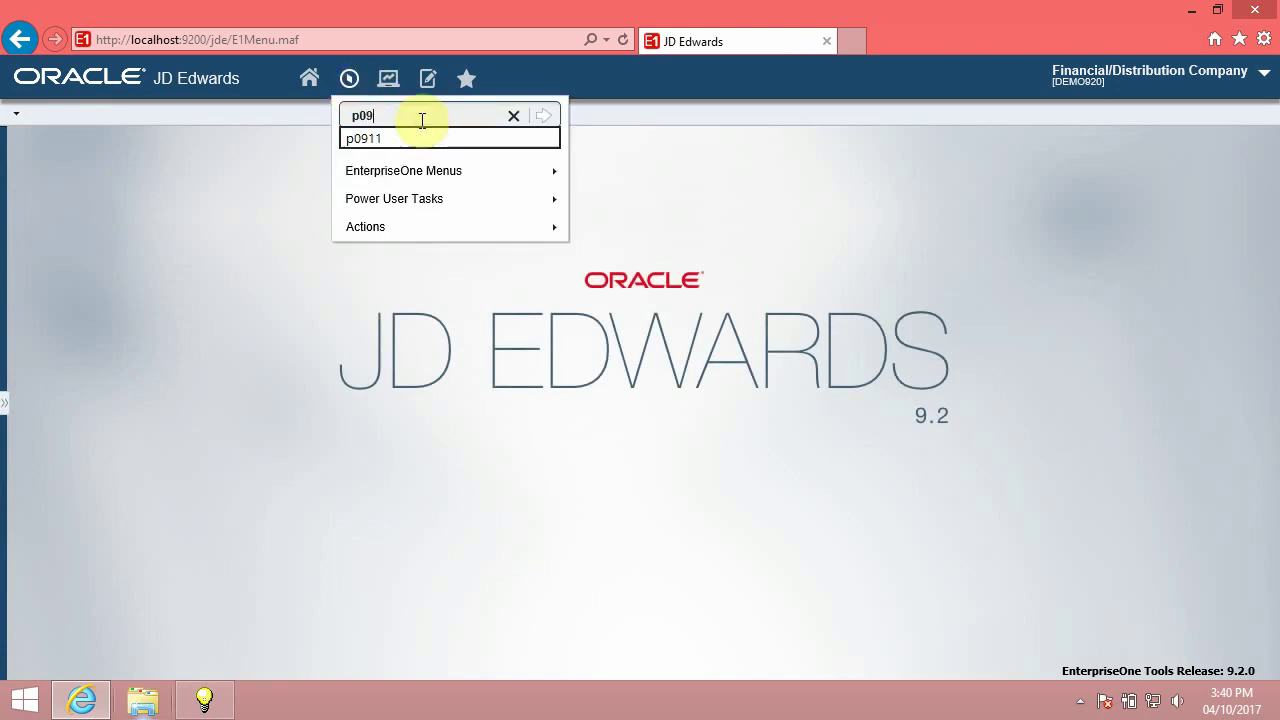
type("11")
key("Return")
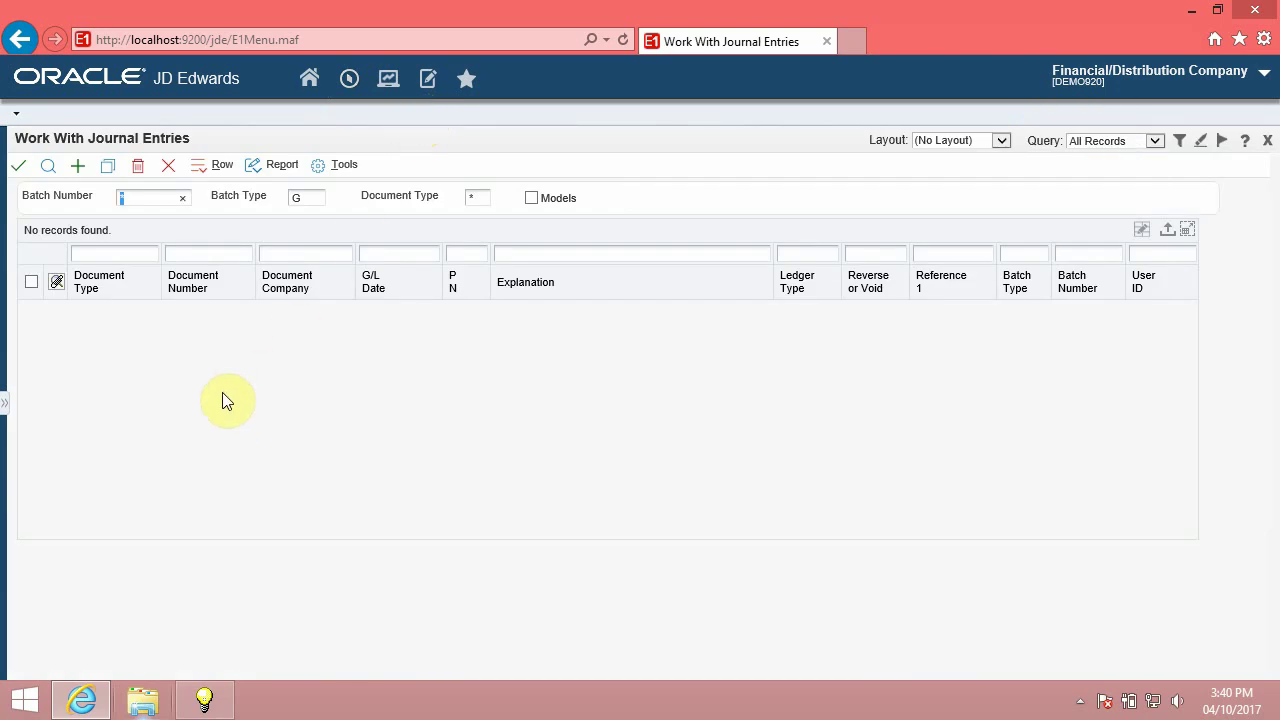
left_click(54, 167)
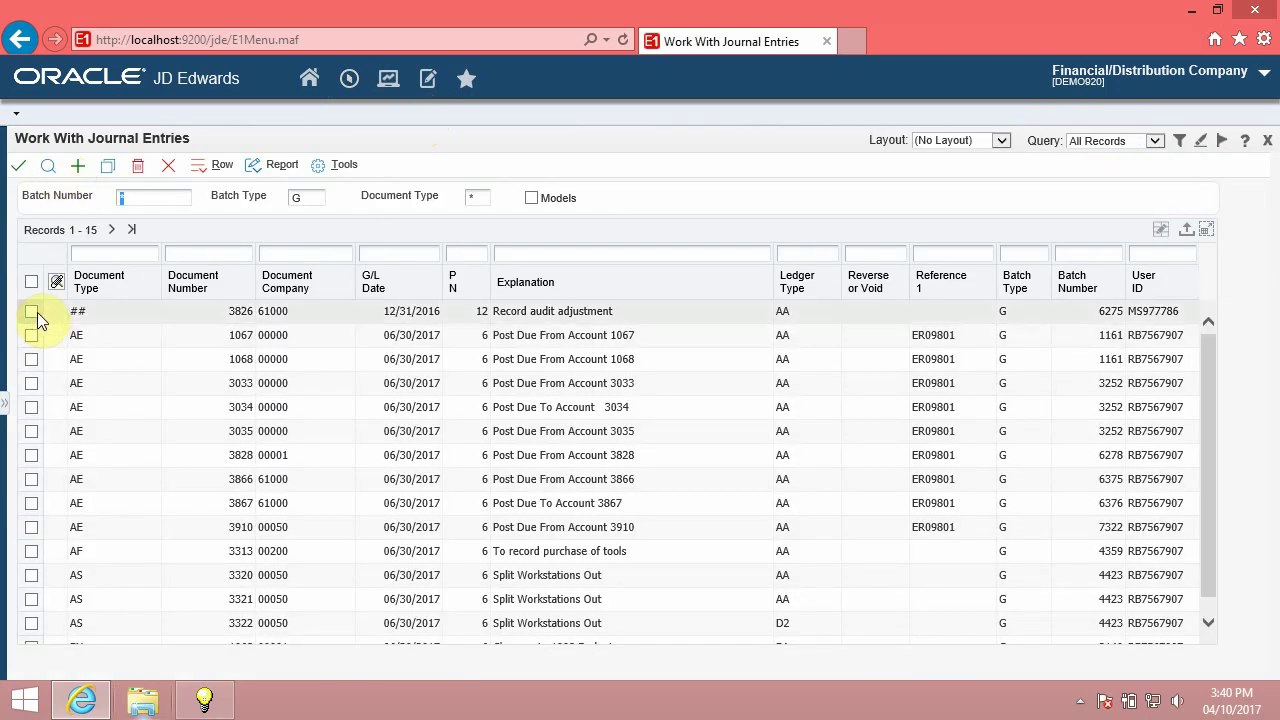
Step: Open journal entry 3826 (Record audit adjustment), inspect its explanation and line fields, then cancel
double_click(31, 314)
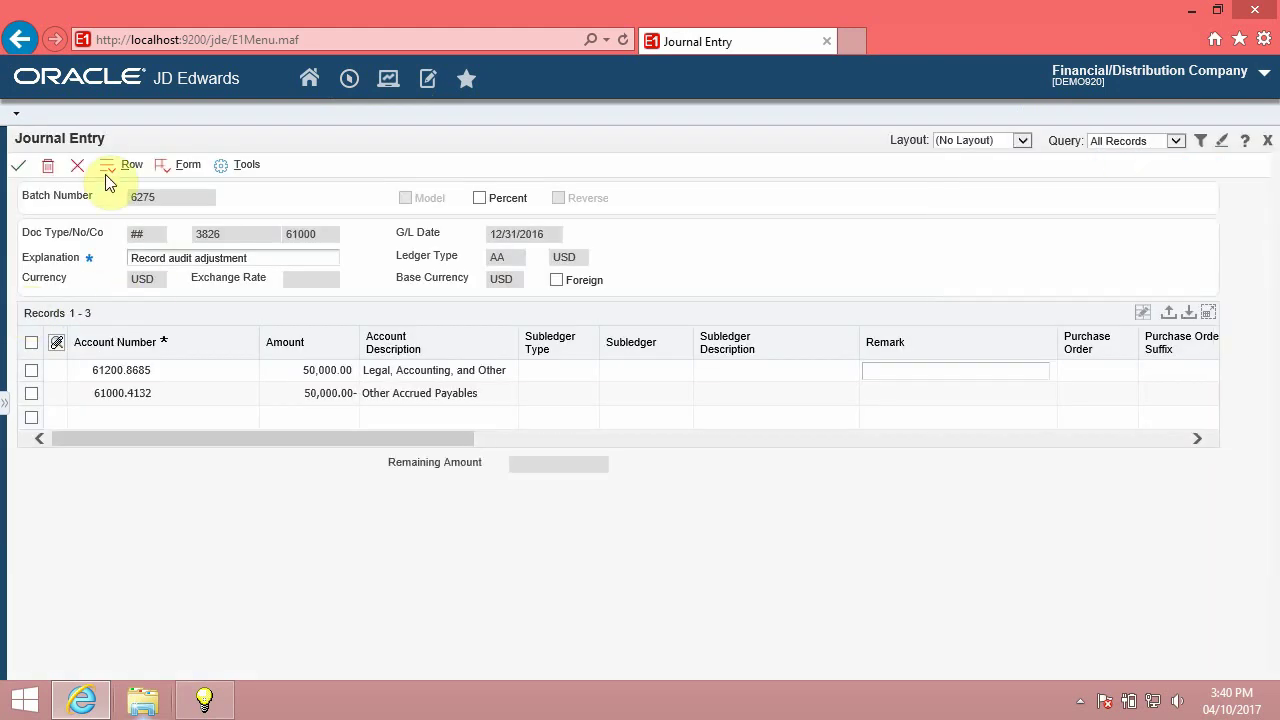
left_click(130, 410)
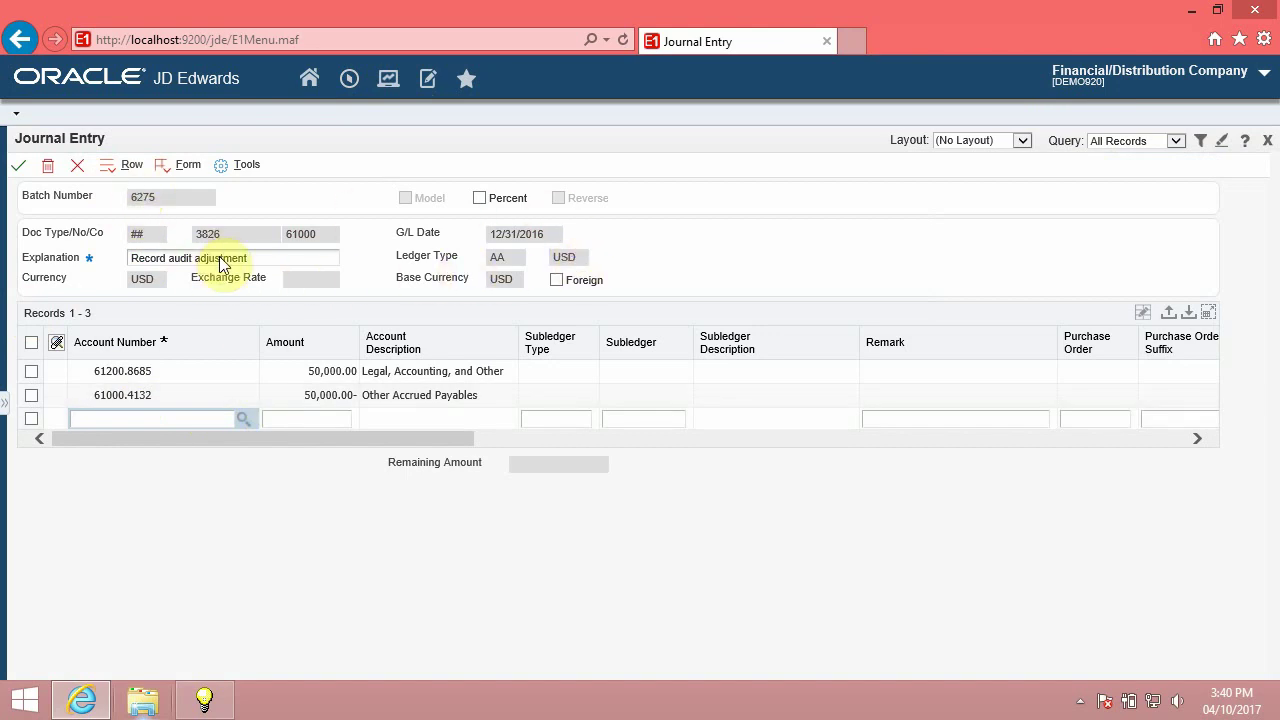
left_click(261, 257)
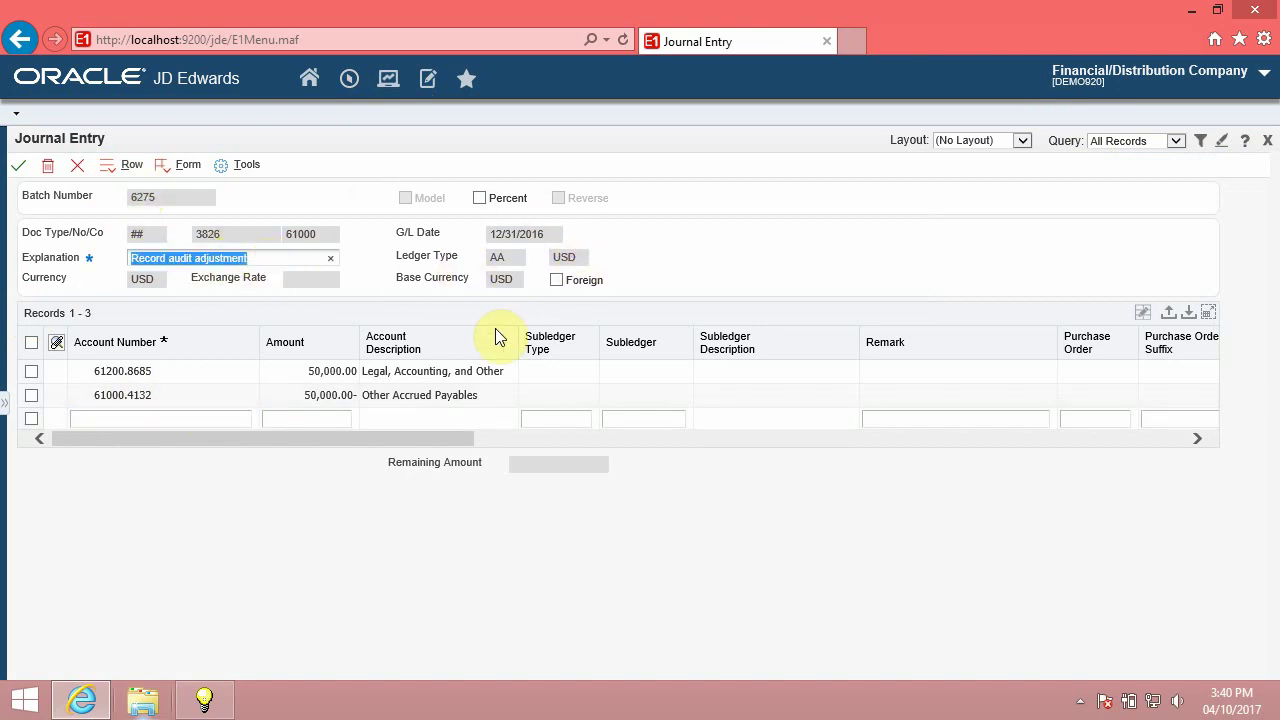
left_click(290, 418)
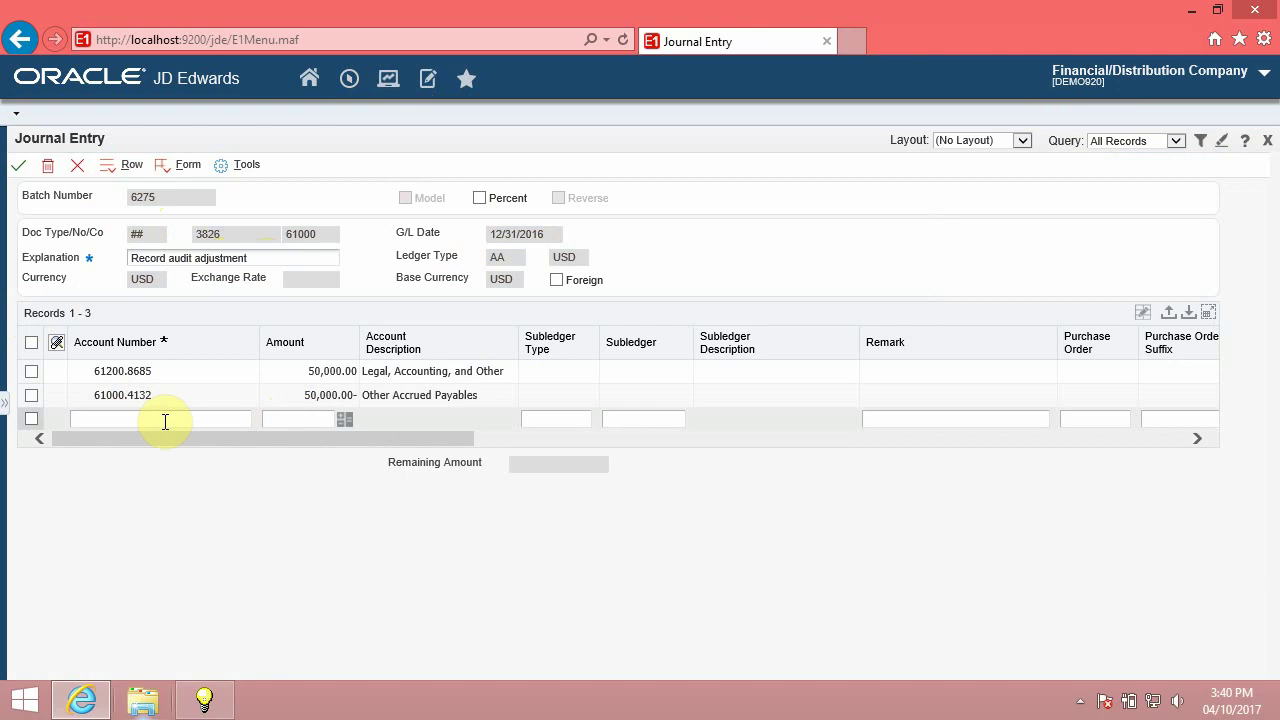
left_click(165, 421)
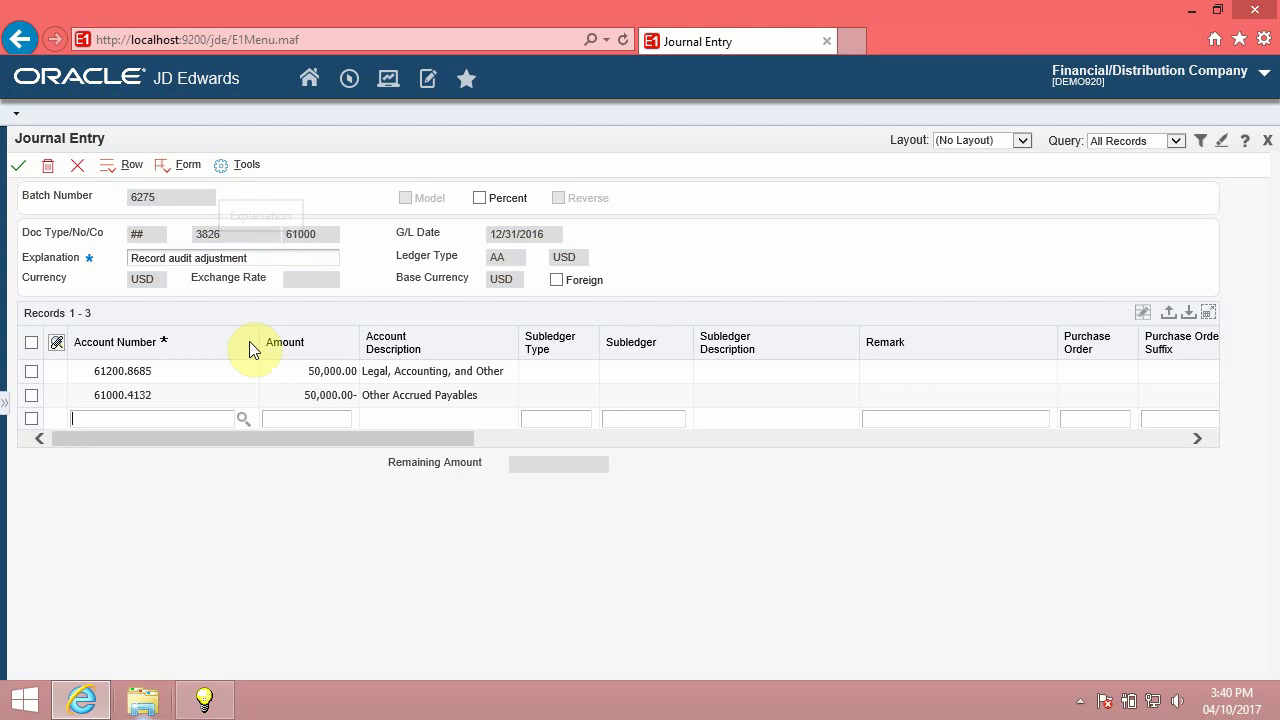
left_click(227, 240)
triple_click(255, 261)
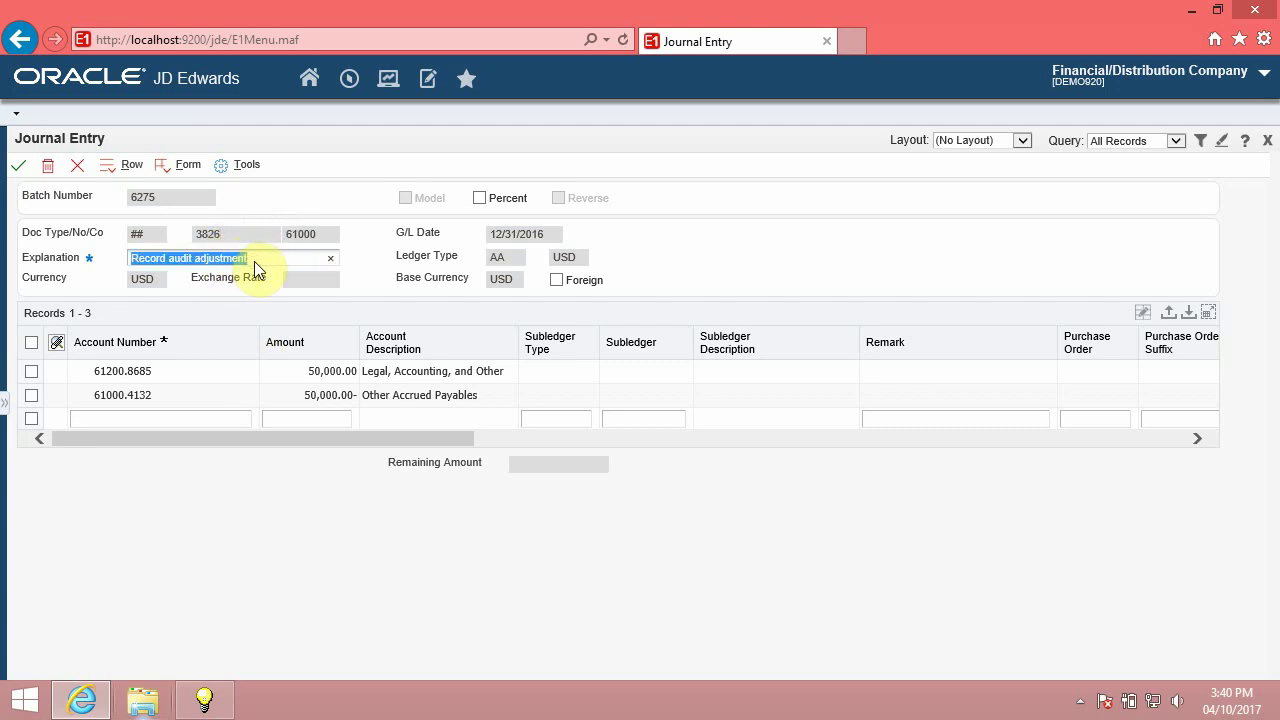
left_click(78, 168)
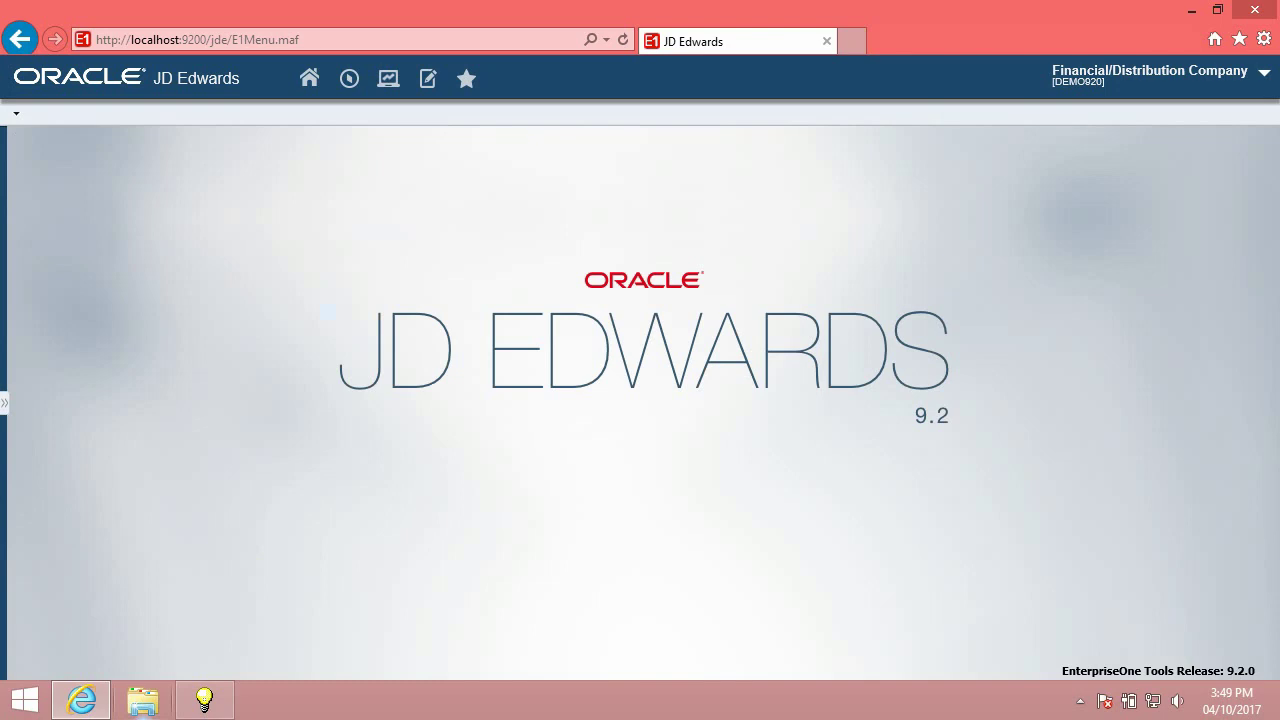
Step: Launch Work with Enhanced Parent/Child via fast path P01501 and list its five records
left_click(357, 86)
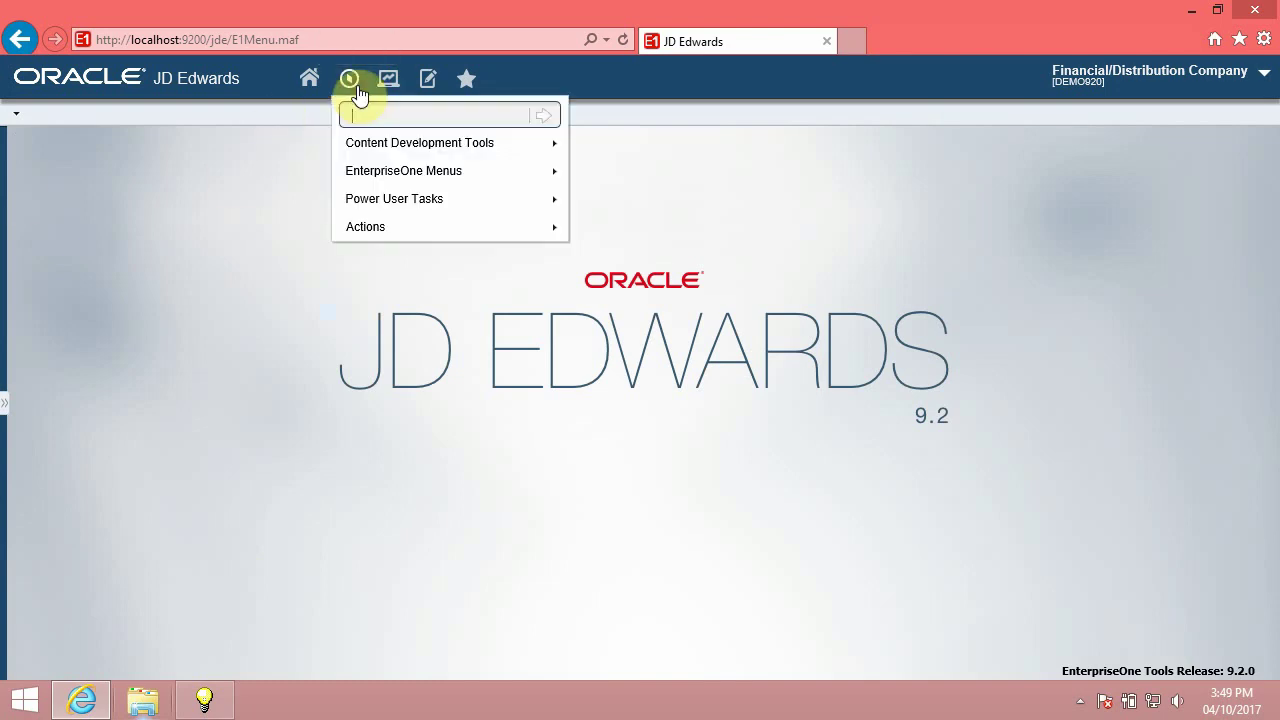
type("p0")
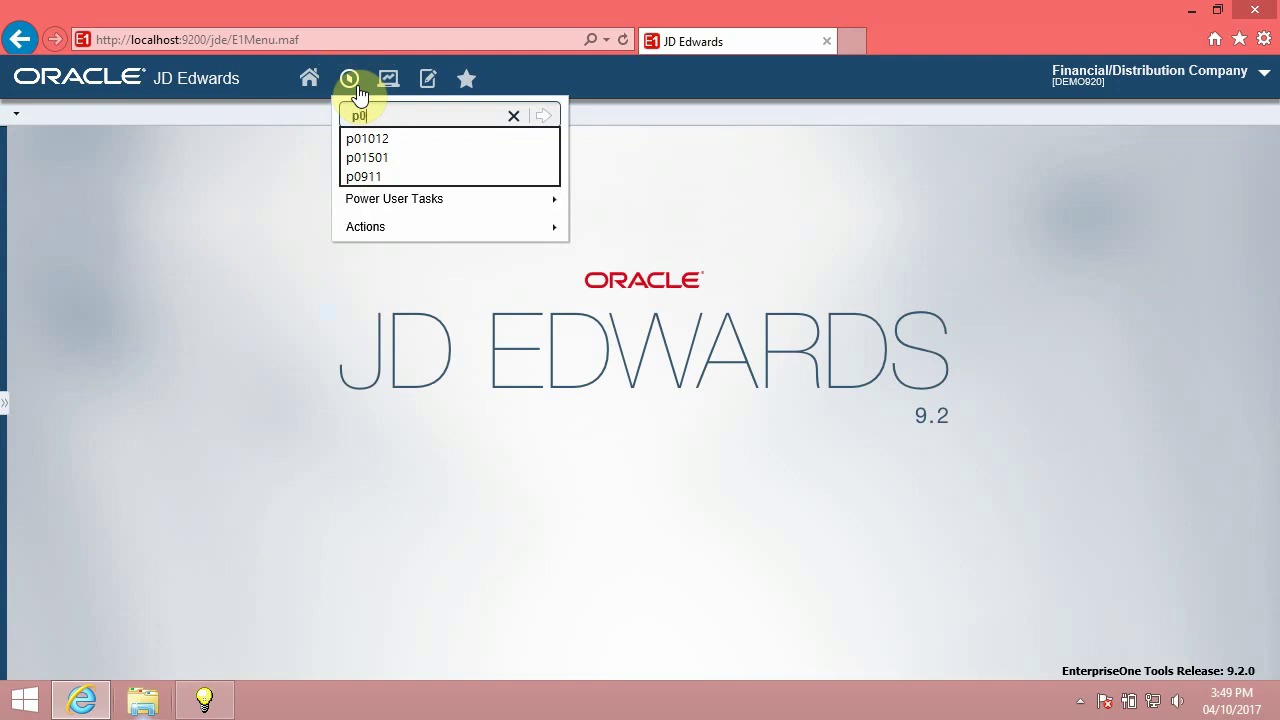
type("1501")
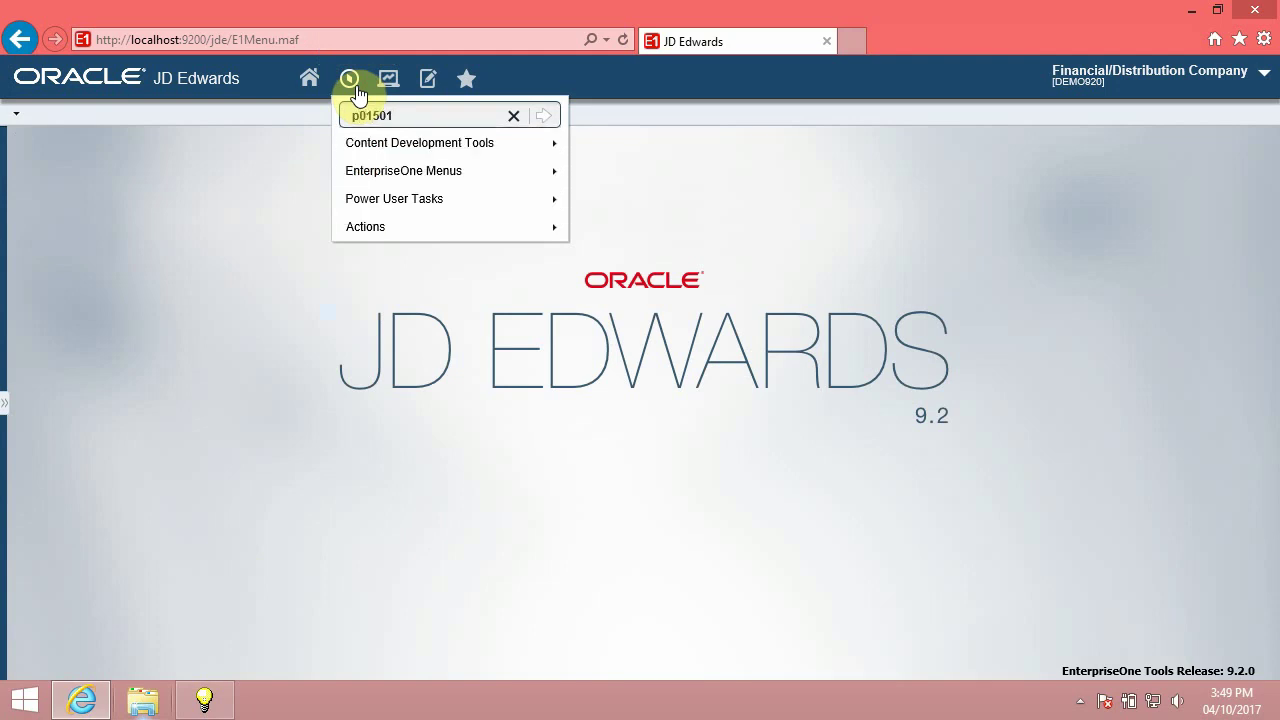
key("Return")
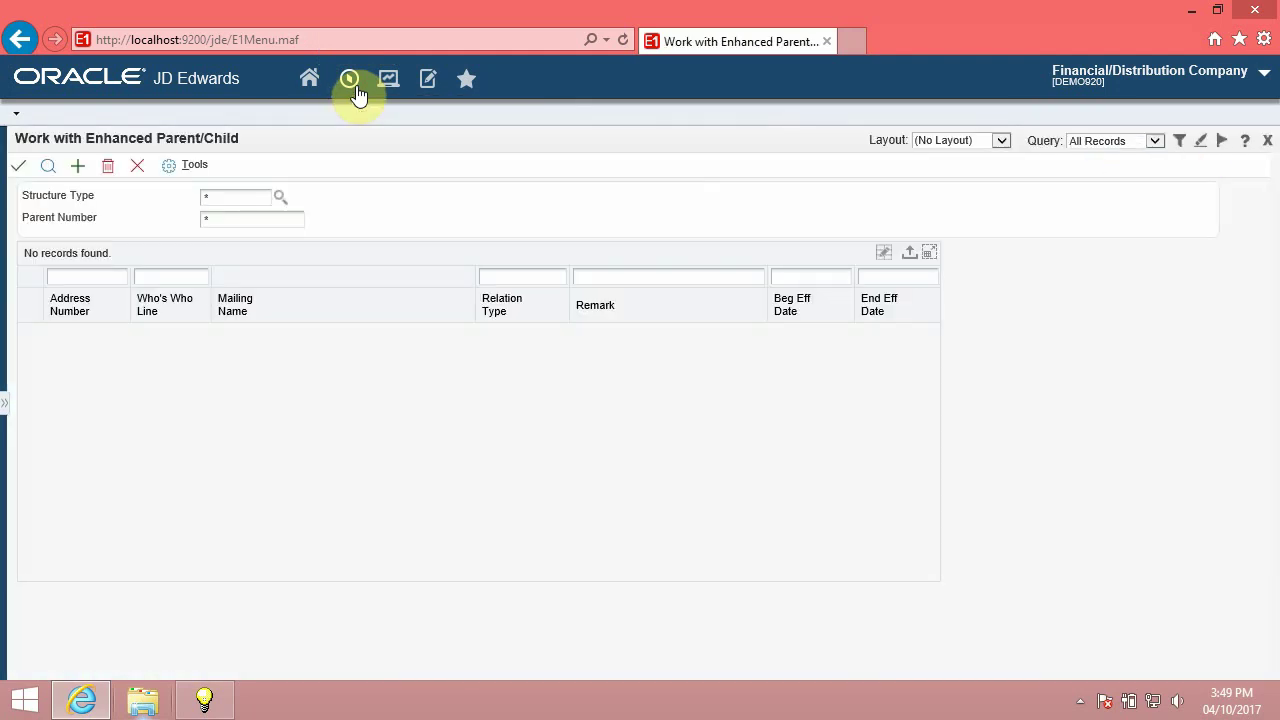
left_click(47, 172)
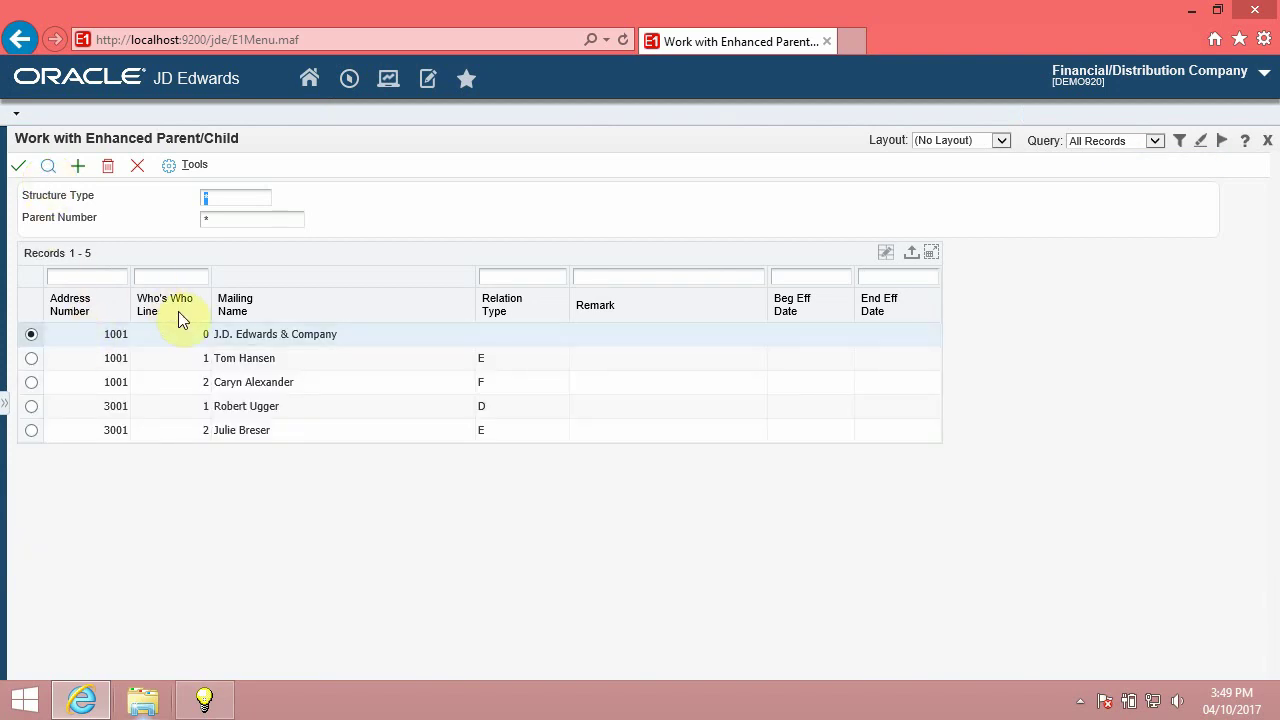
Step: Focus the Parent Number and Structure Type filters and select two parent/child records
left_click(226, 220)
left_click(31, 358)
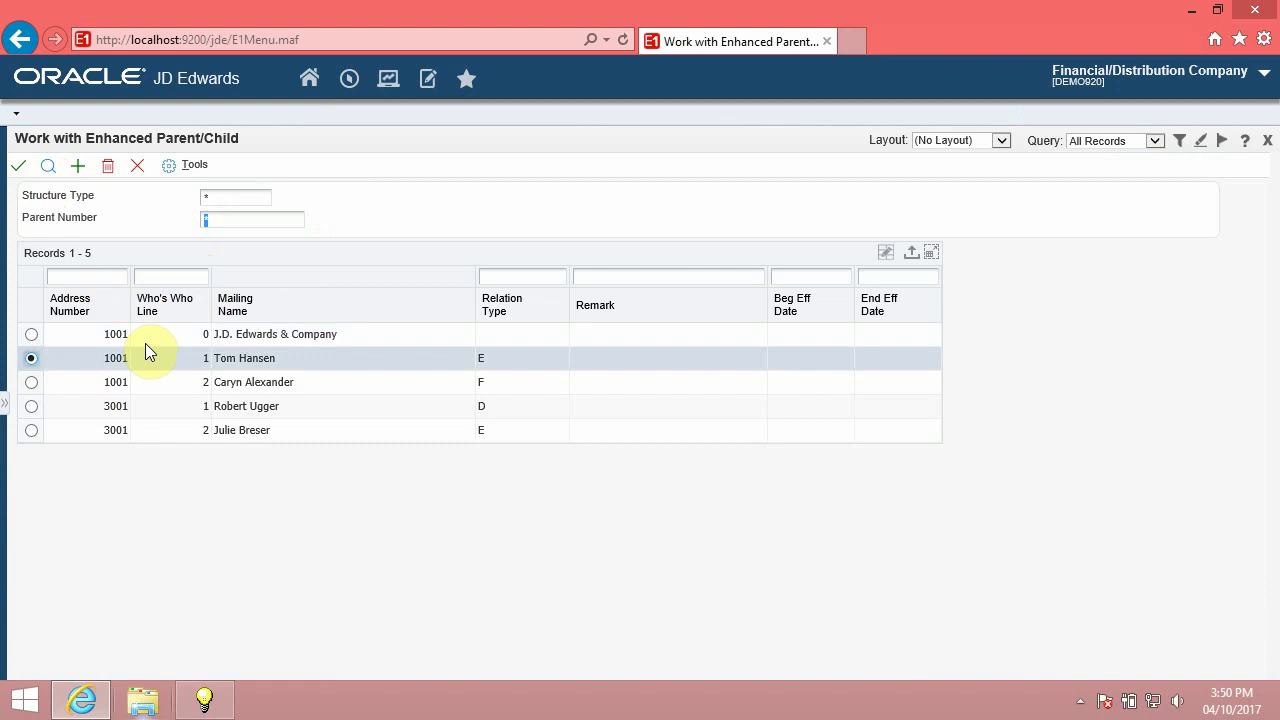
left_click(210, 198)
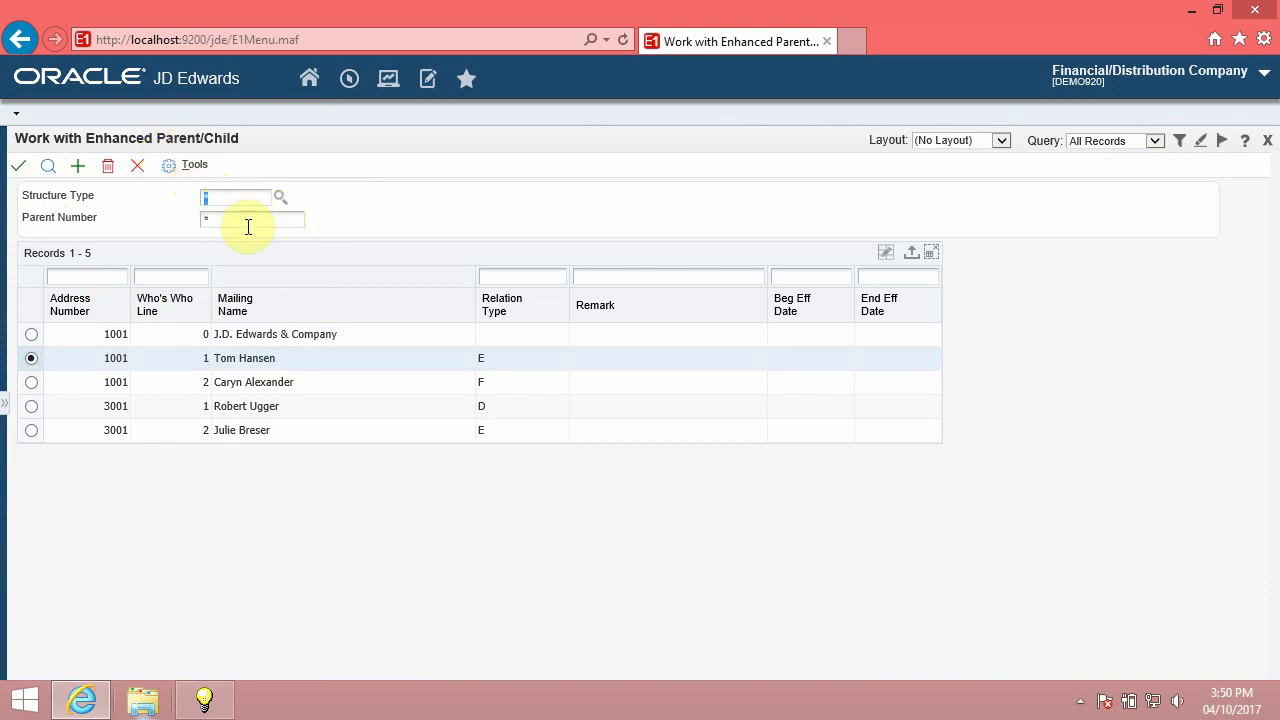
left_click(31, 383)
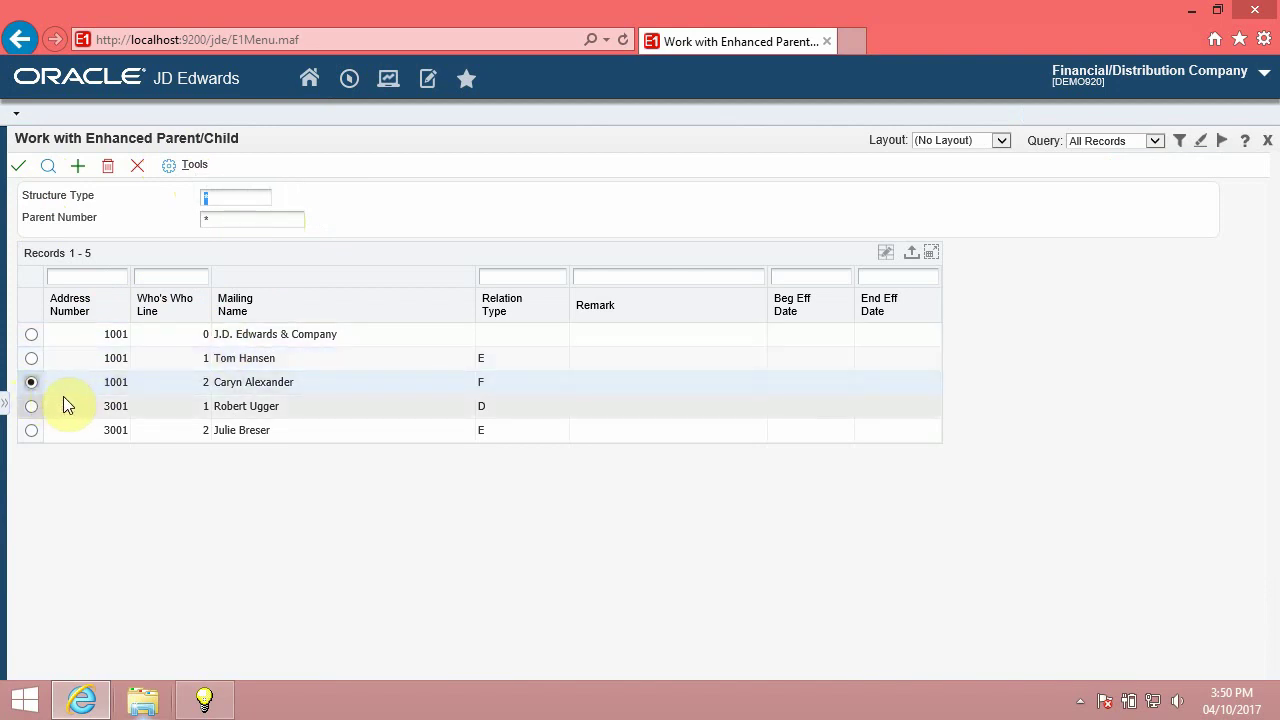
Step: Close Enhanced Parent/Child and mark the Financial/Distribution Company record in Work With Addresses
left_click(137, 165)
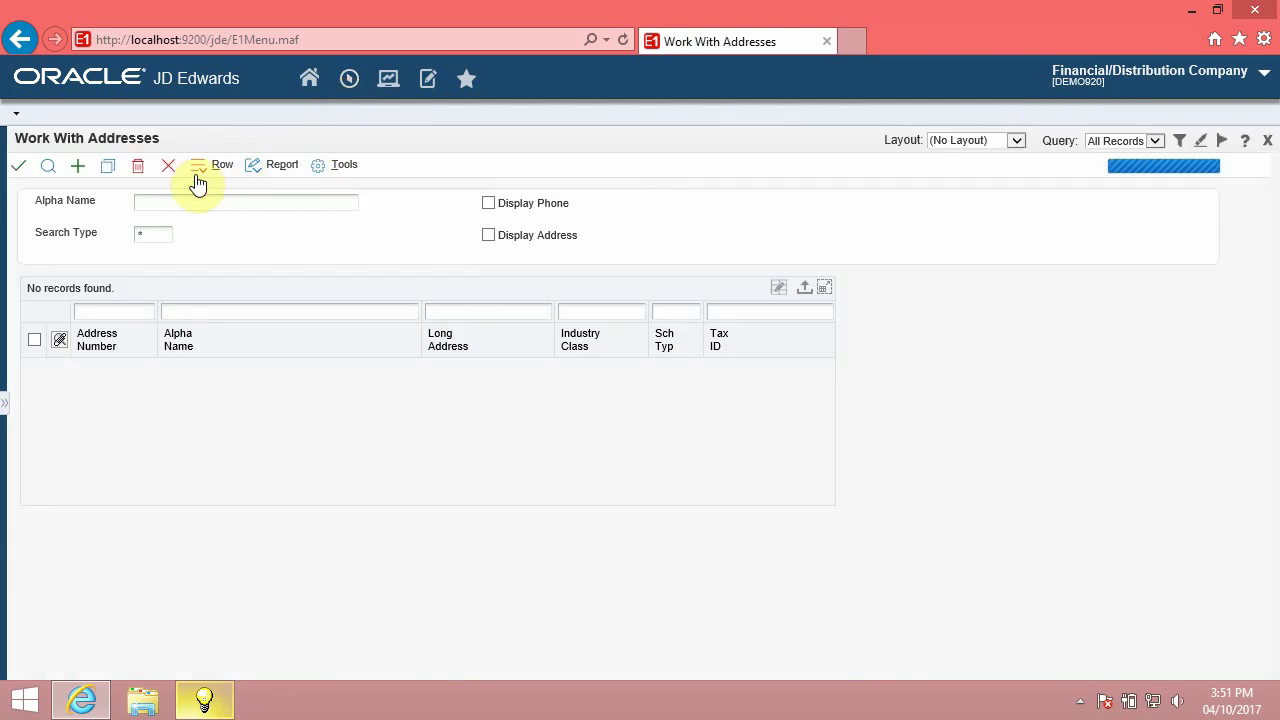
left_click(47, 167)
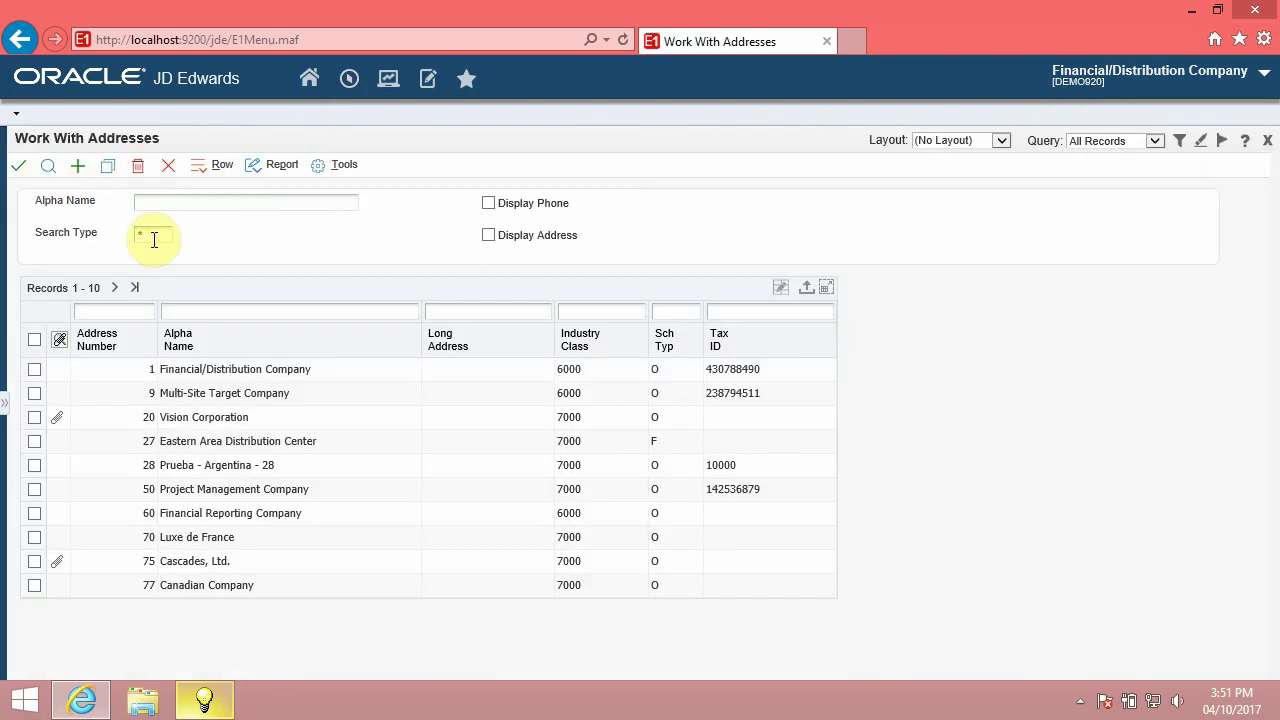
left_click(34, 369)
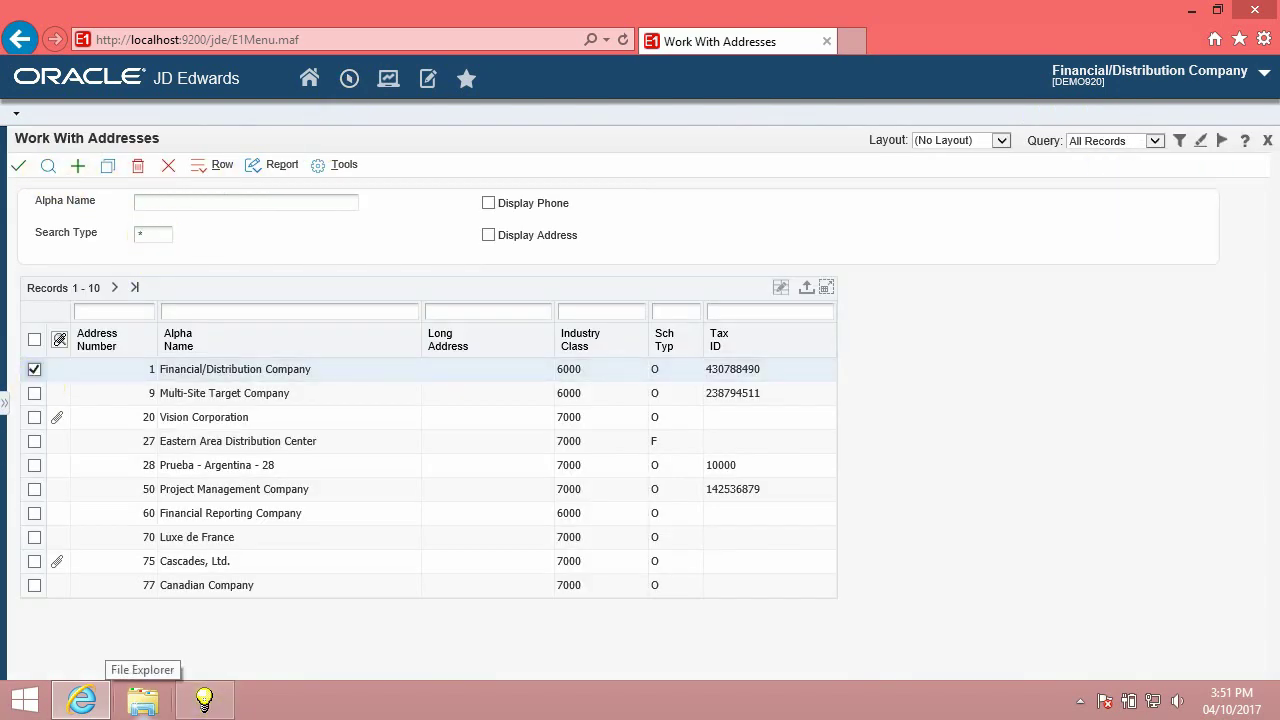
Step: Start deleting the marked record, dismiss the confirmation, and close Work With Addresses
left_click(140, 168)
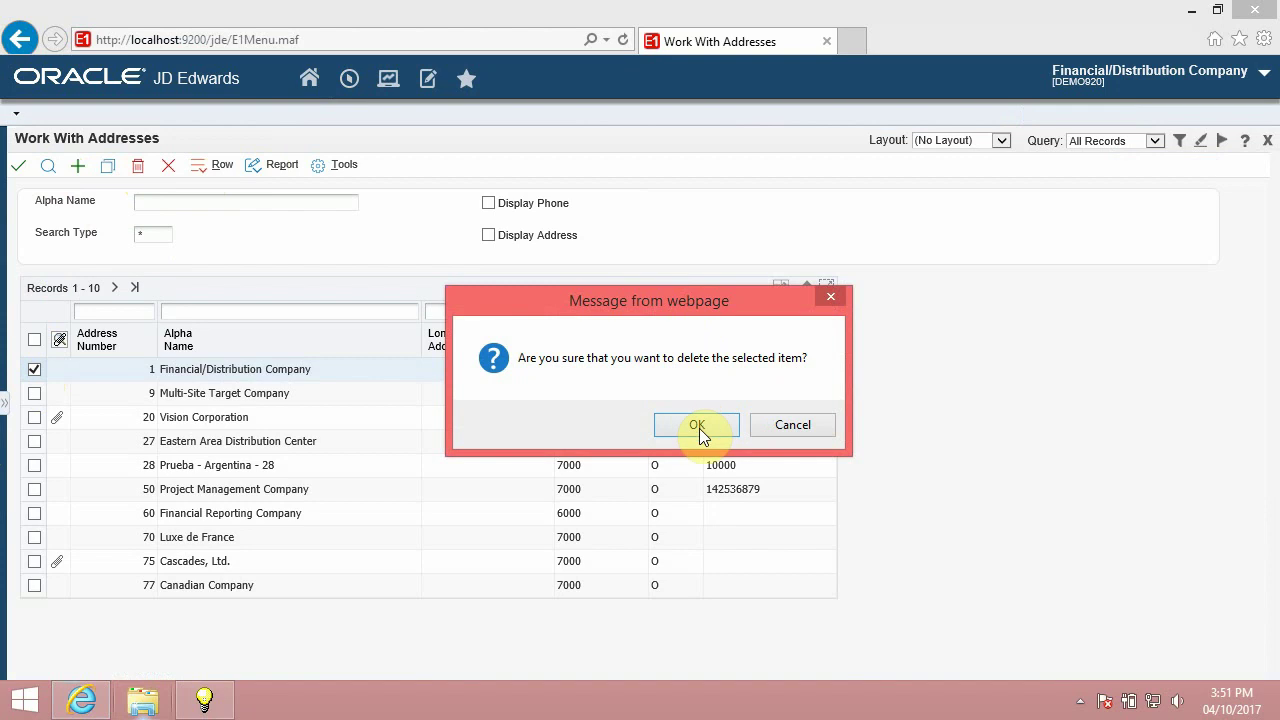
left_click(770, 424)
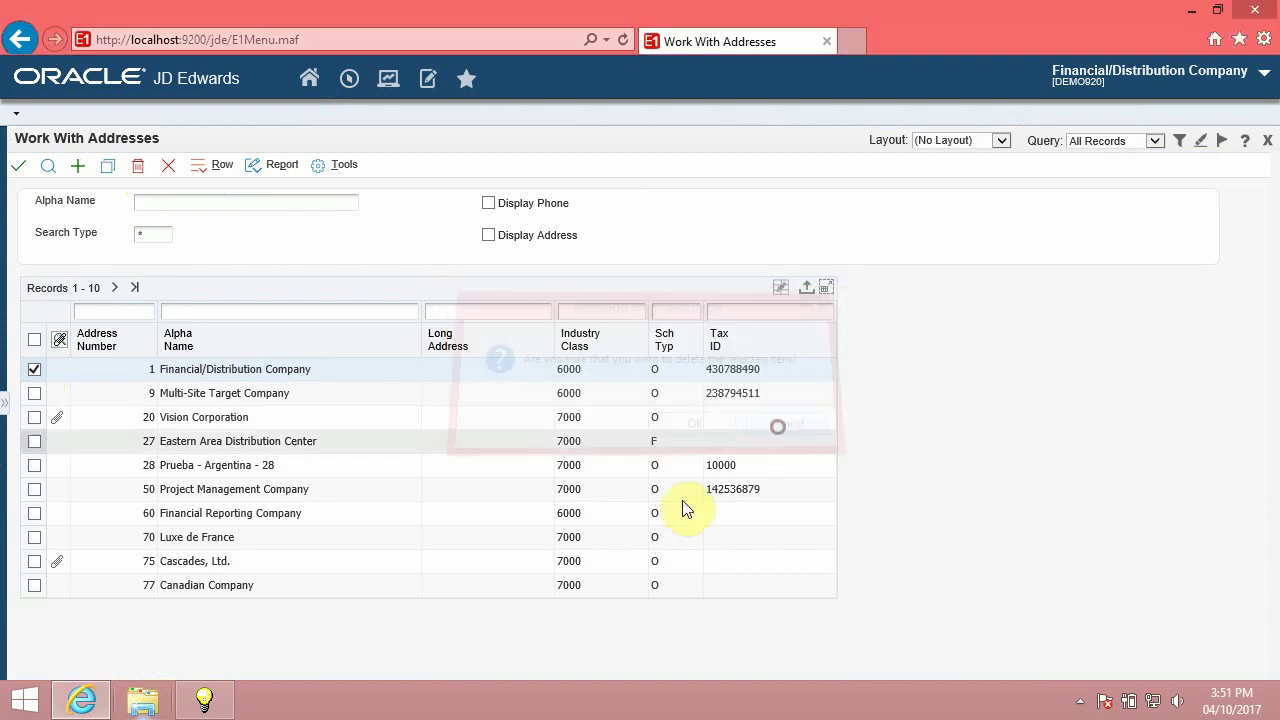
left_click(168, 173)
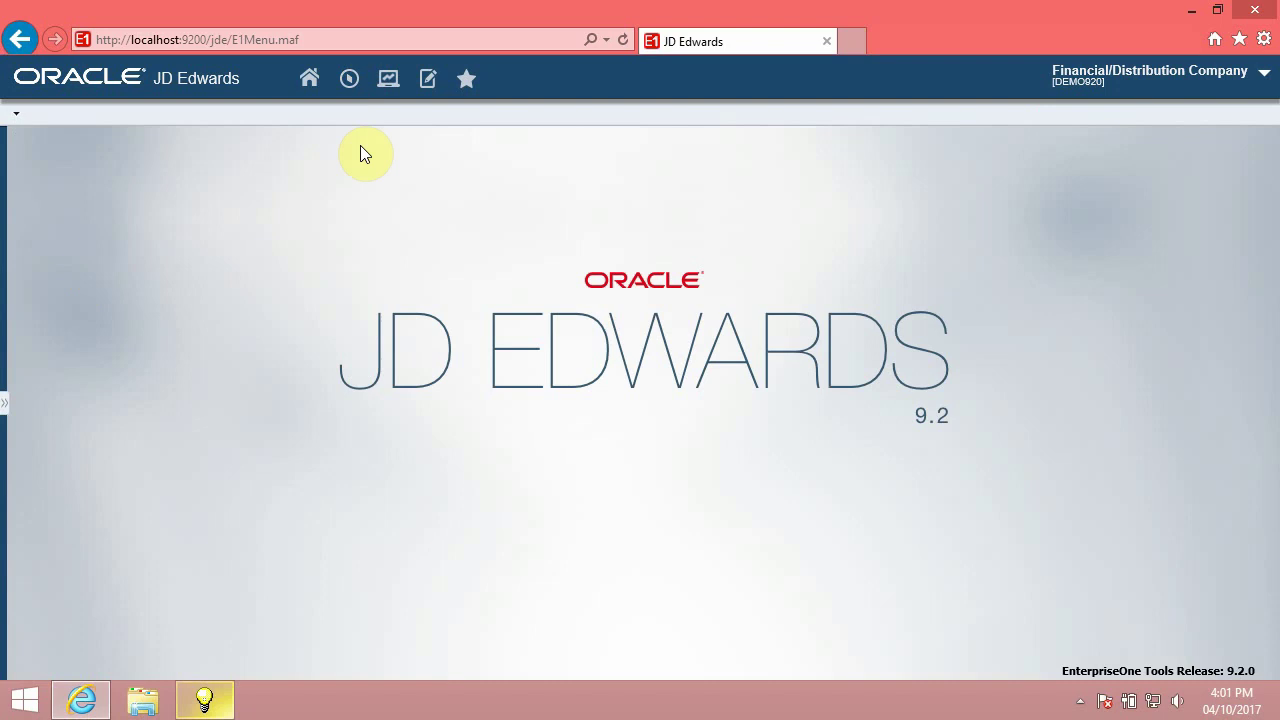
Step: Open Manage Existing Order (P42101) and view the online invoice for order 2401's first line
left_click(350, 84)
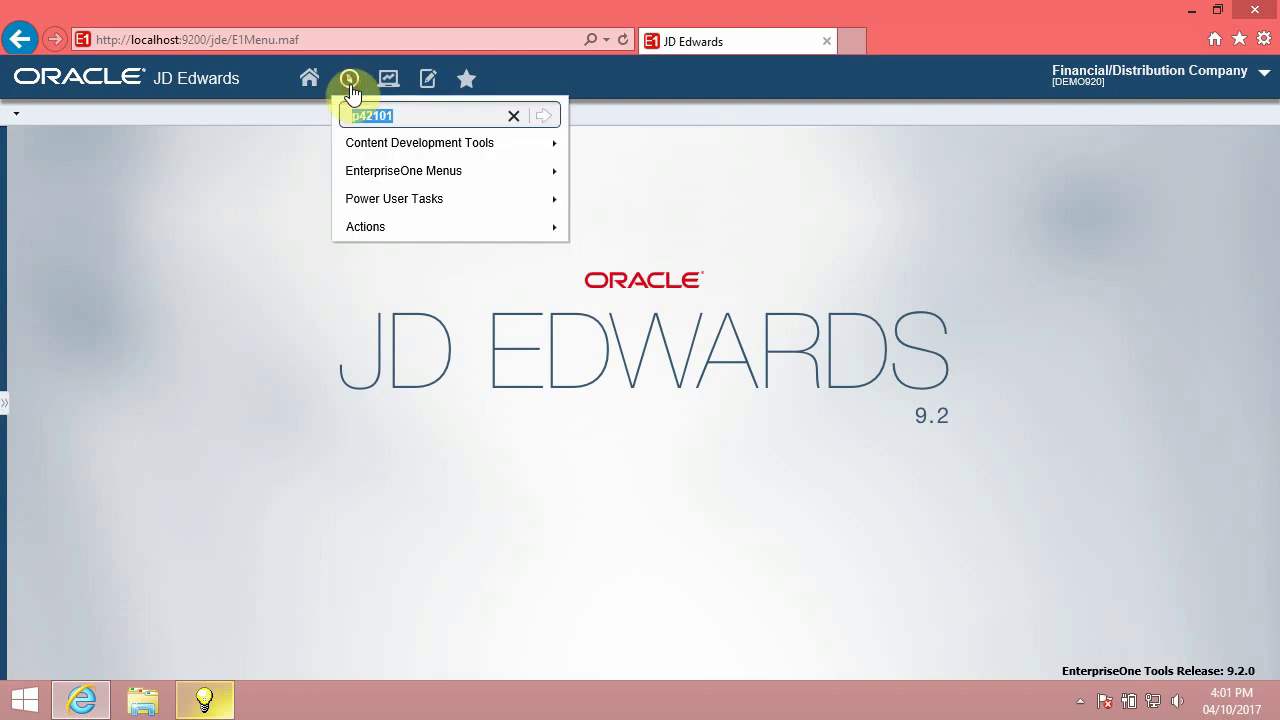
left_click(546, 117)
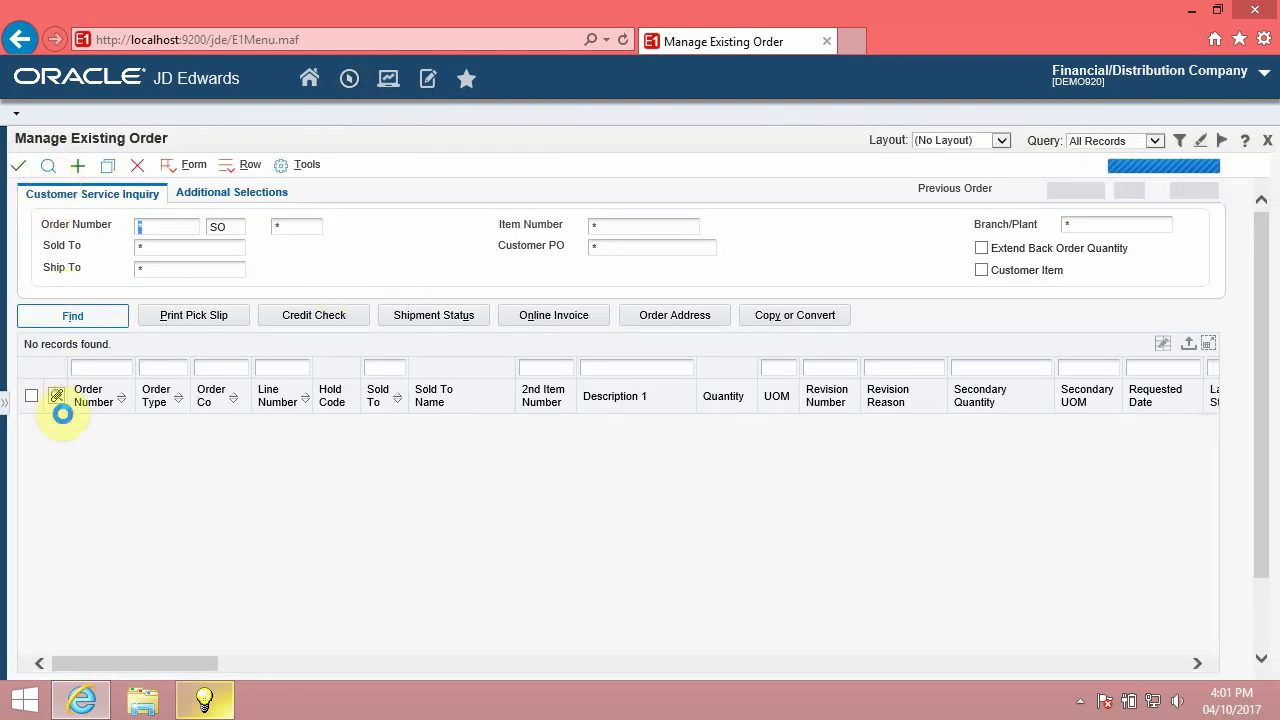
left_click(31, 428)
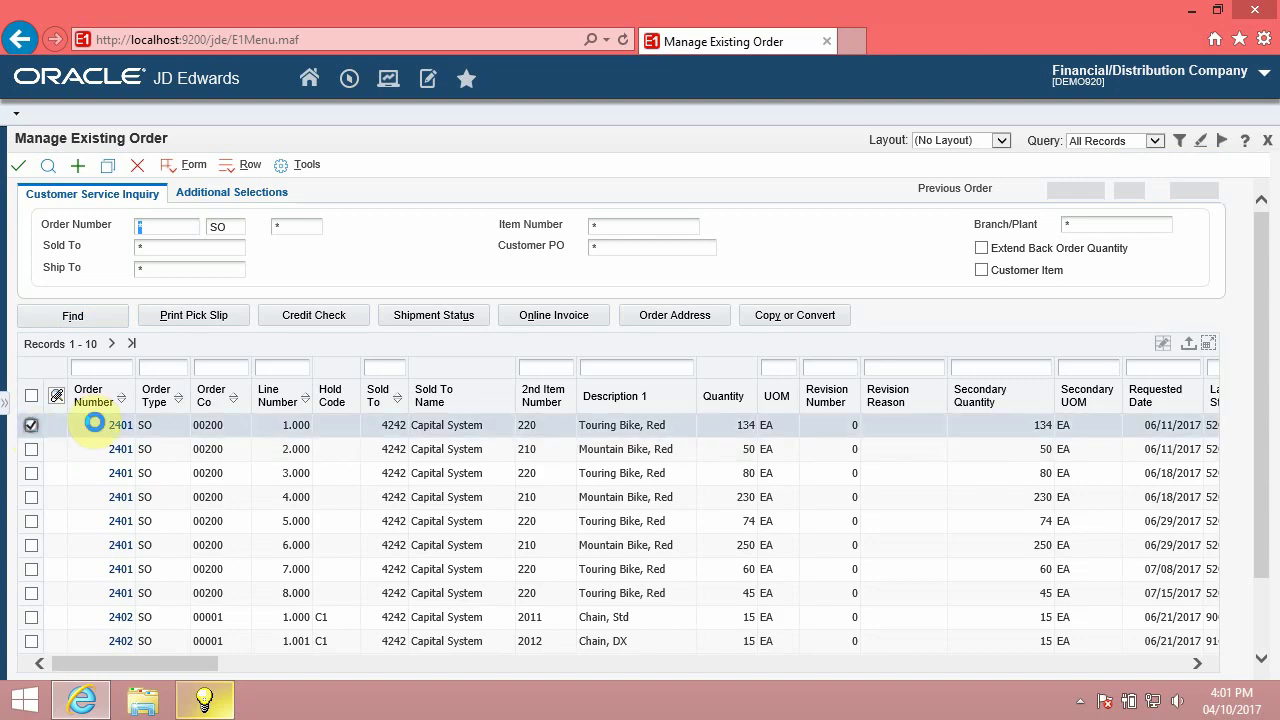
left_click(530, 312)
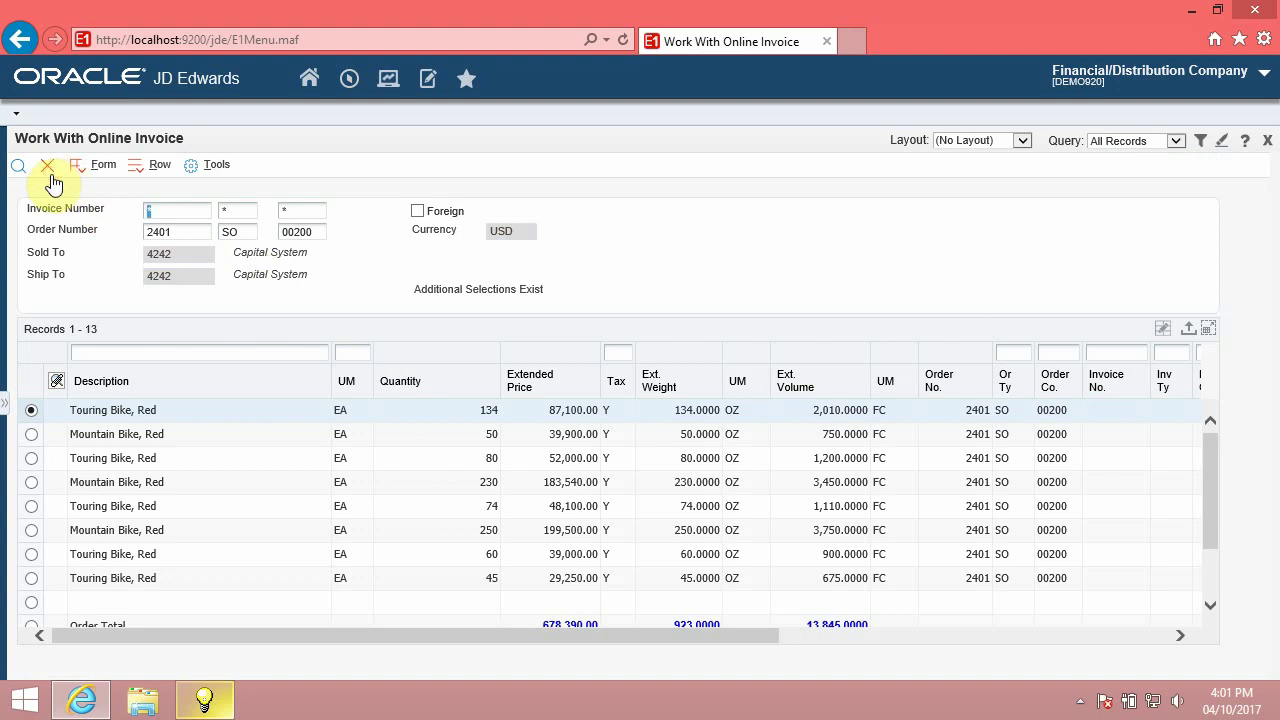
left_click(52, 175)
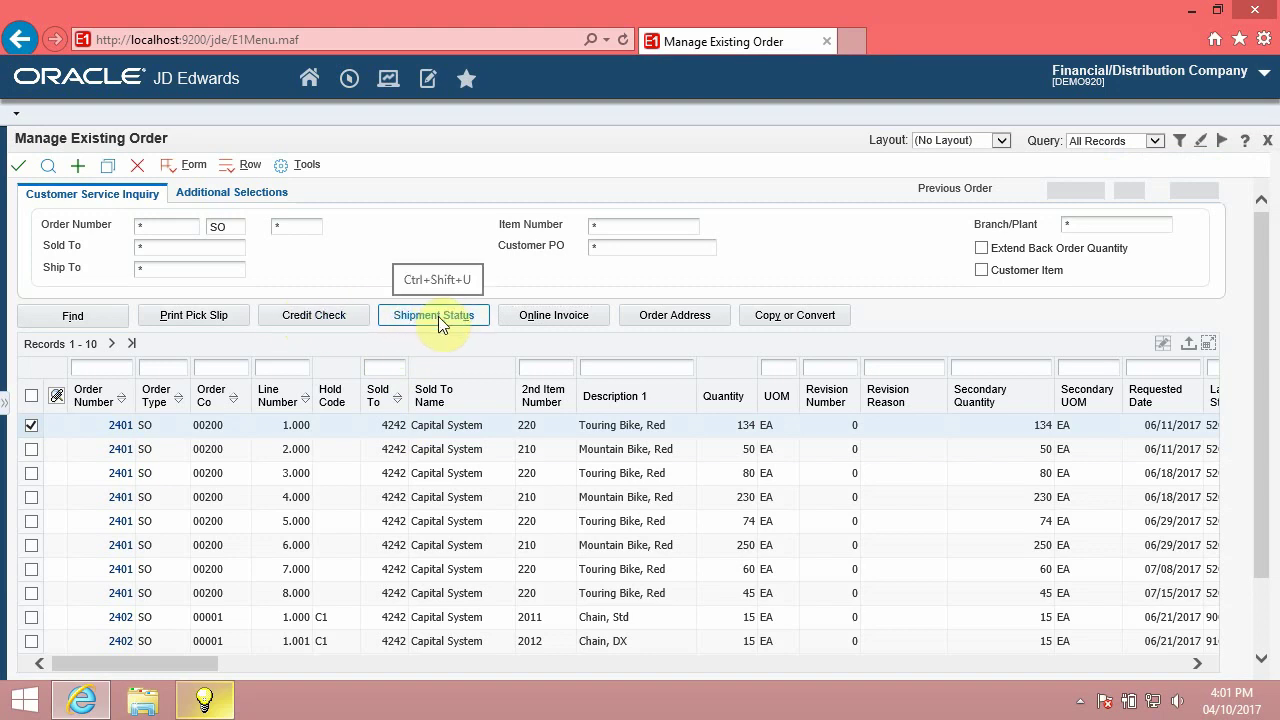
Step: Check the order's shipment tracking status, then minimize the browser to the desktop
left_click(440, 325)
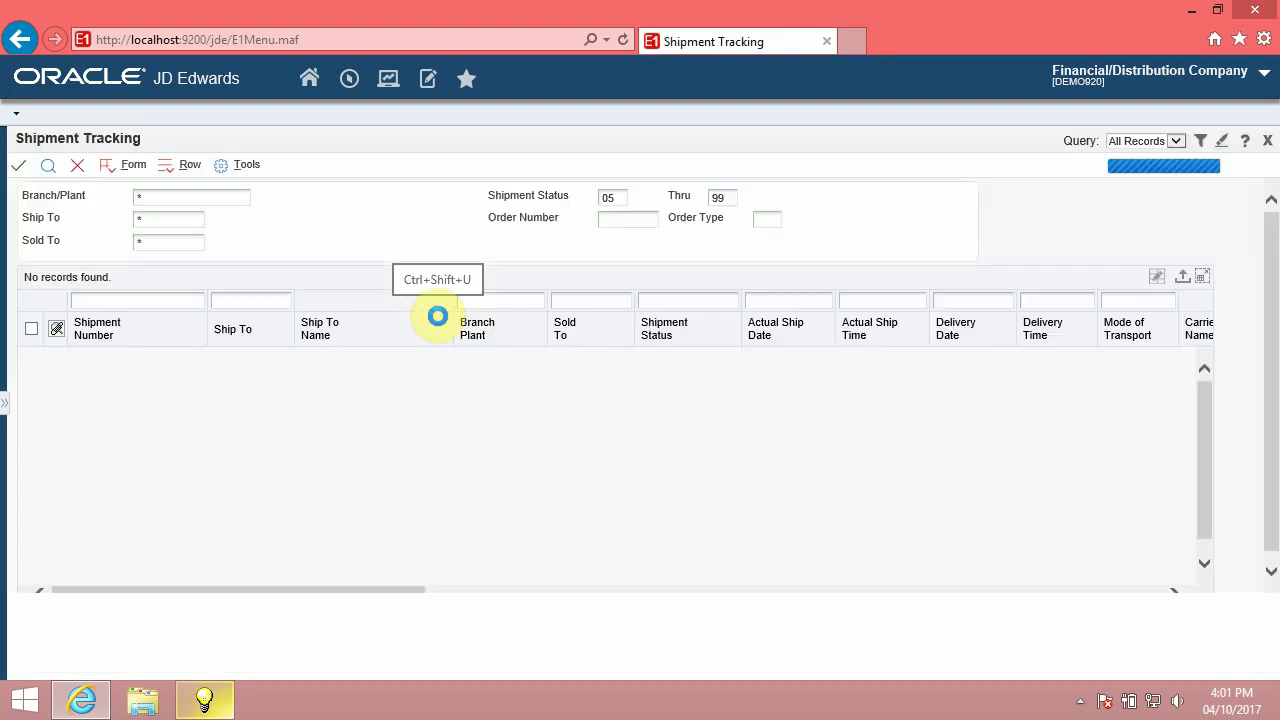
left_click(79, 168)
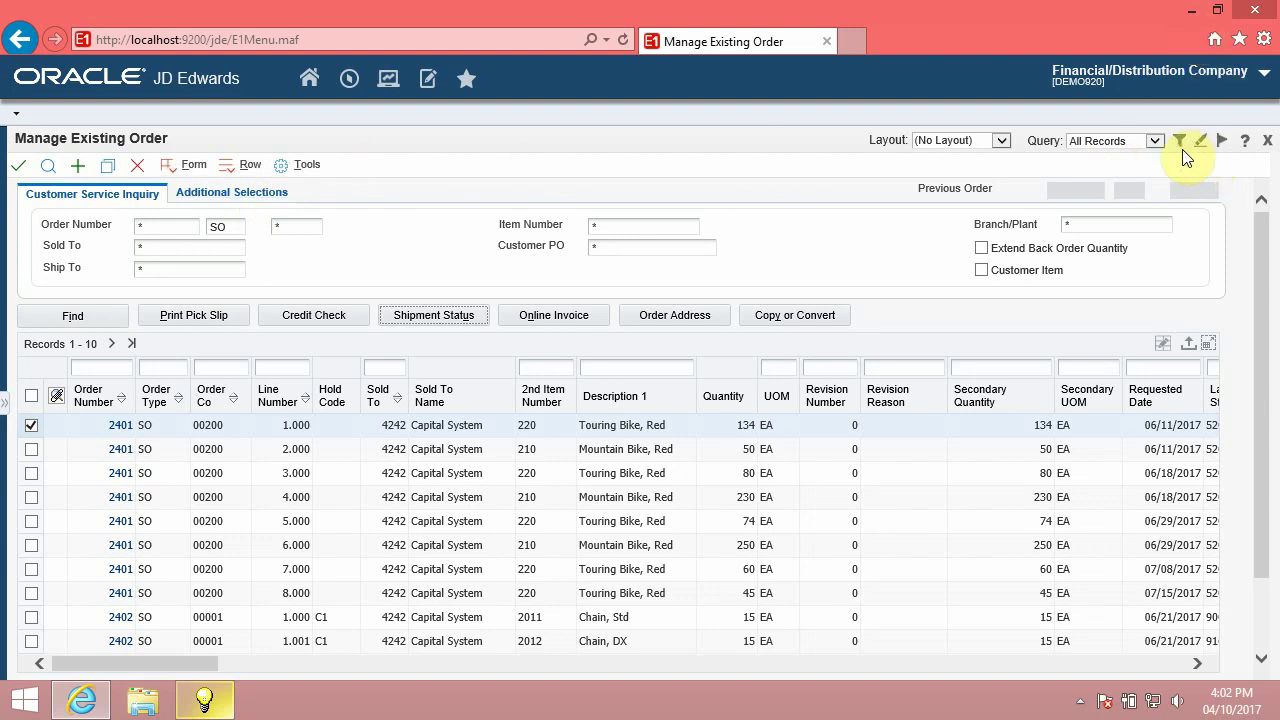
left_click(1192, 12)
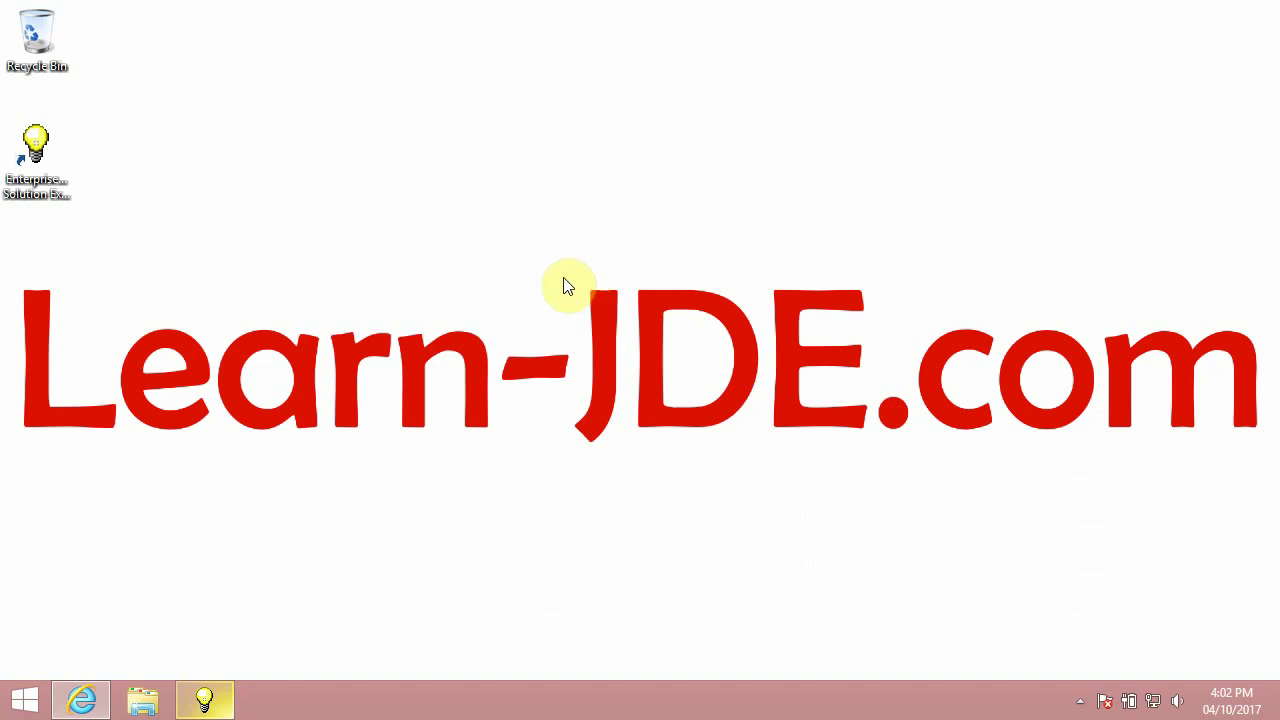